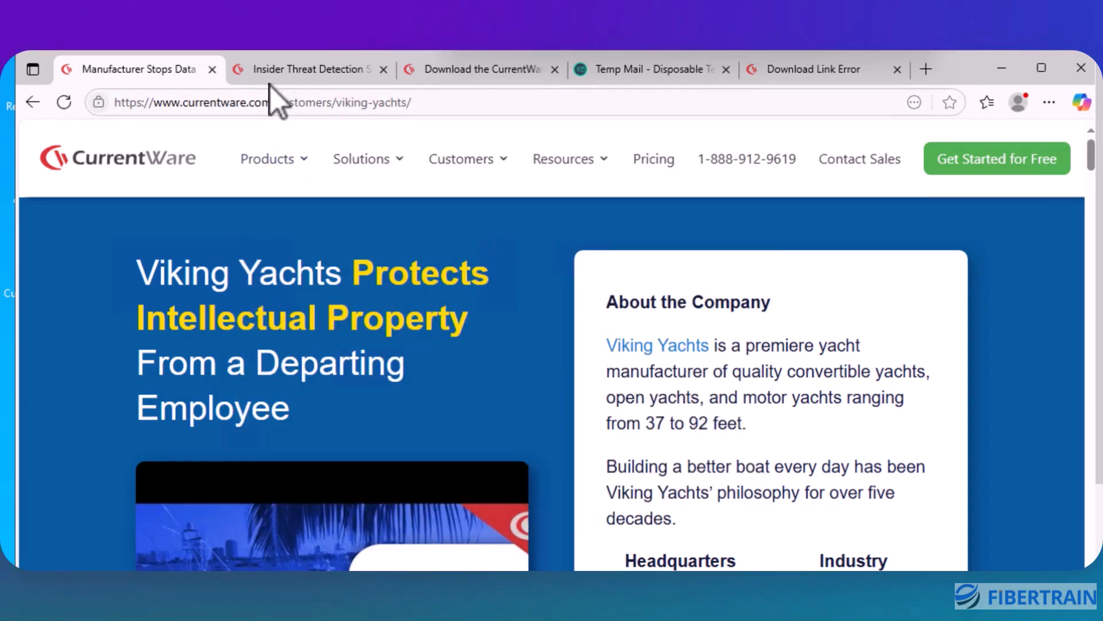
{"action": "mouse_move", "coordinate": [284, 81]}
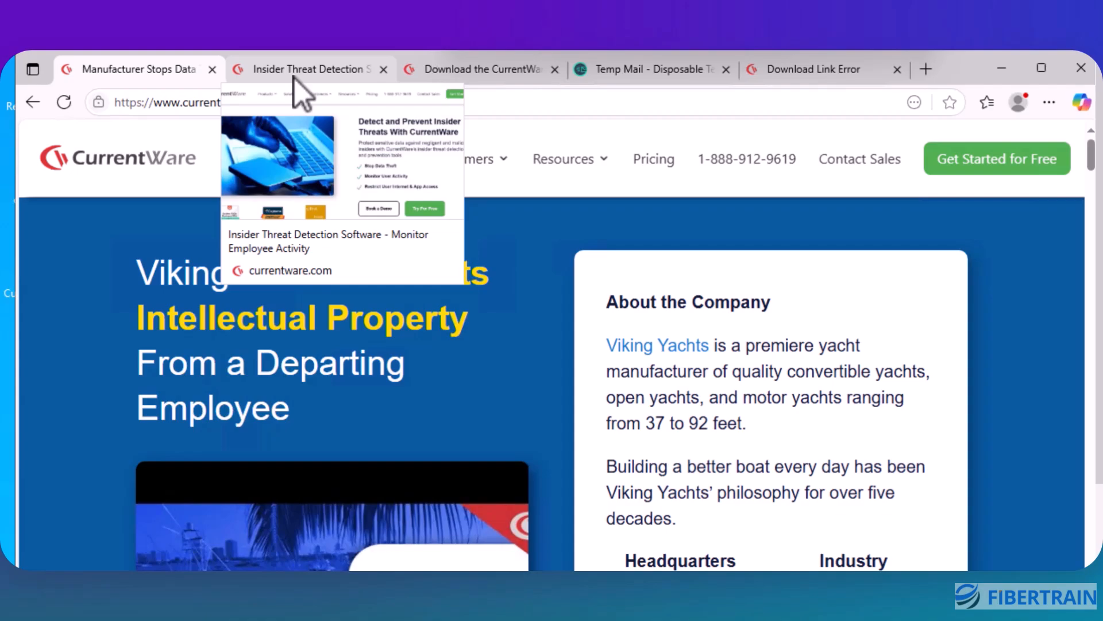
{"action": "mouse_move", "coordinate": [478, 166]}
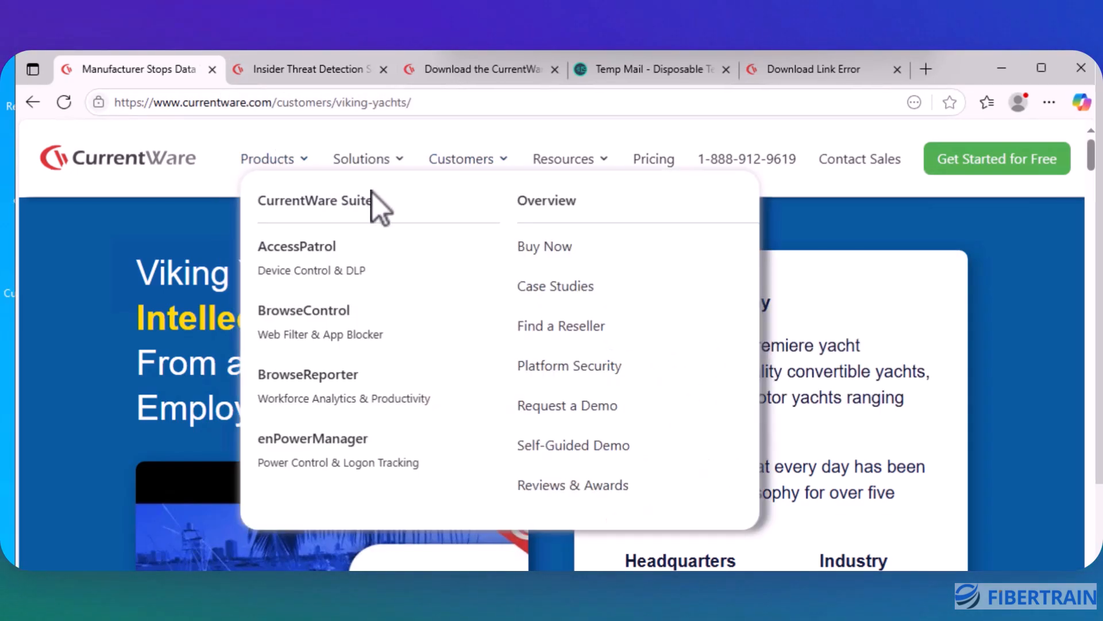
{"action": "mouse_move", "coordinate": [402, 166]}
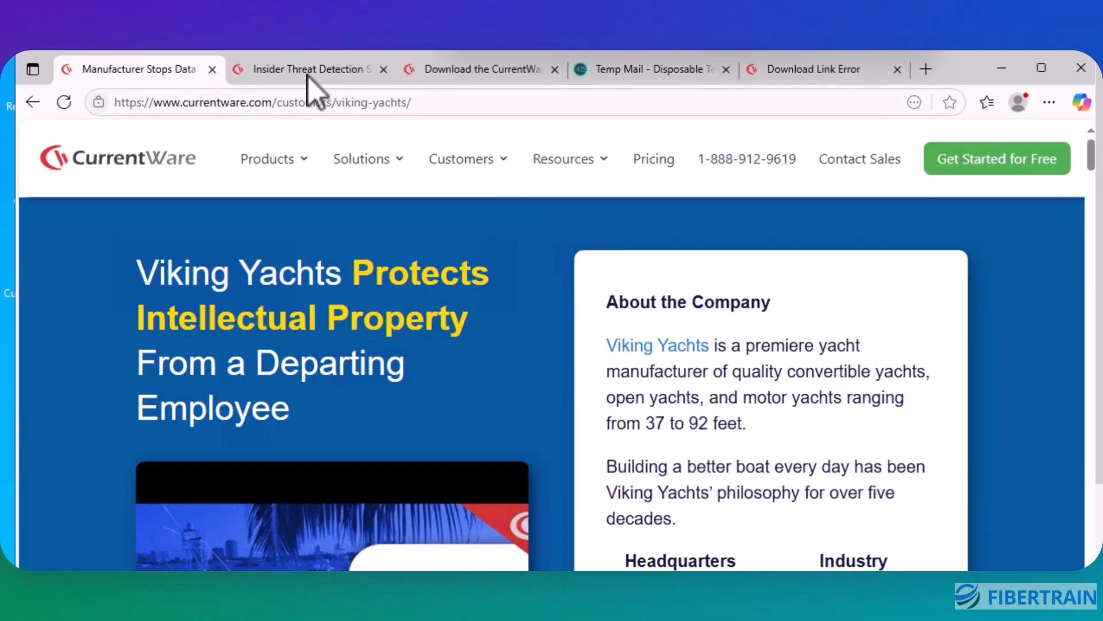
Step: Open the CurrentWare free trial signup form from the insider threat detection page
{"action": "left_click", "coordinate": [306, 73]}
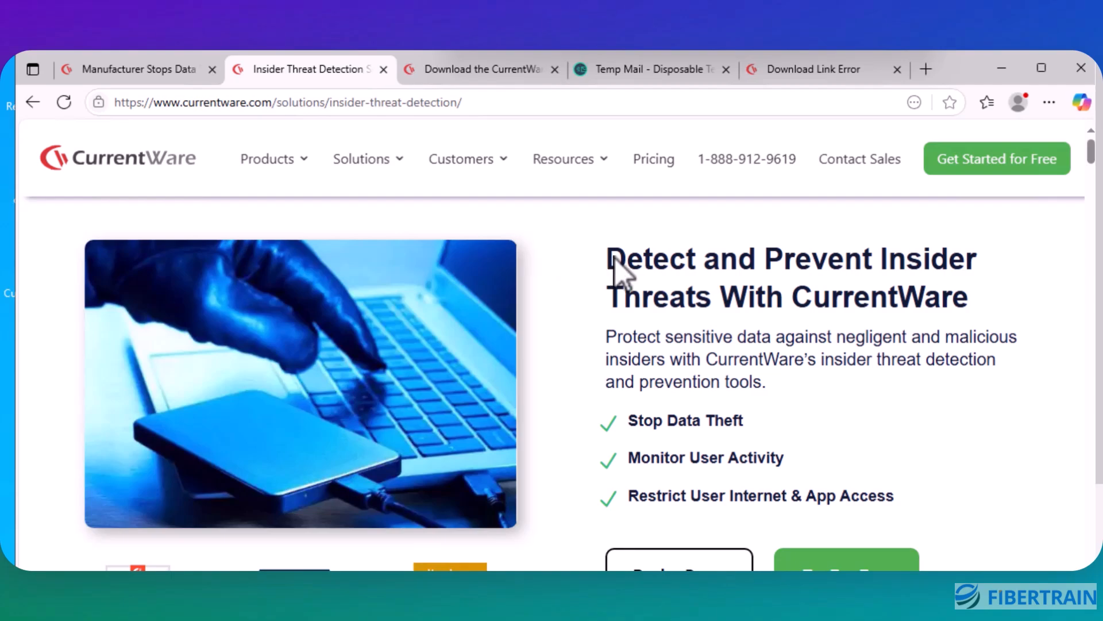
{"action": "scroll", "coordinate": [621, 265], "scroll_direction": "down", "scroll_amount": 2}
{"action": "scroll", "coordinate": [615, 259], "scroll_direction": "up", "scroll_amount": 2}
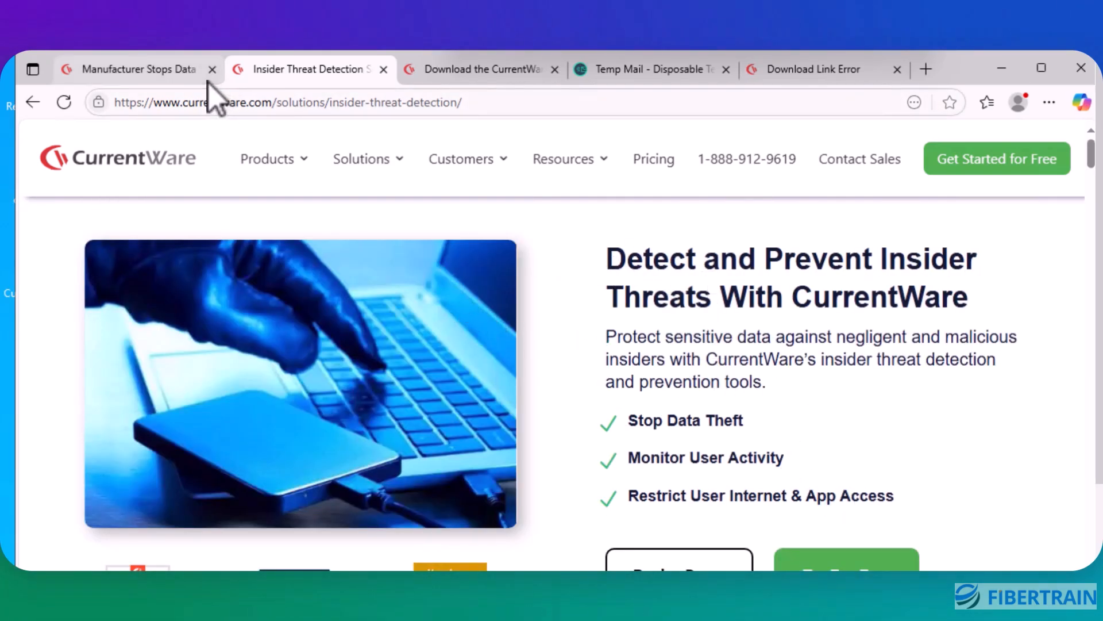
{"action": "left_click", "coordinate": [995, 164]}
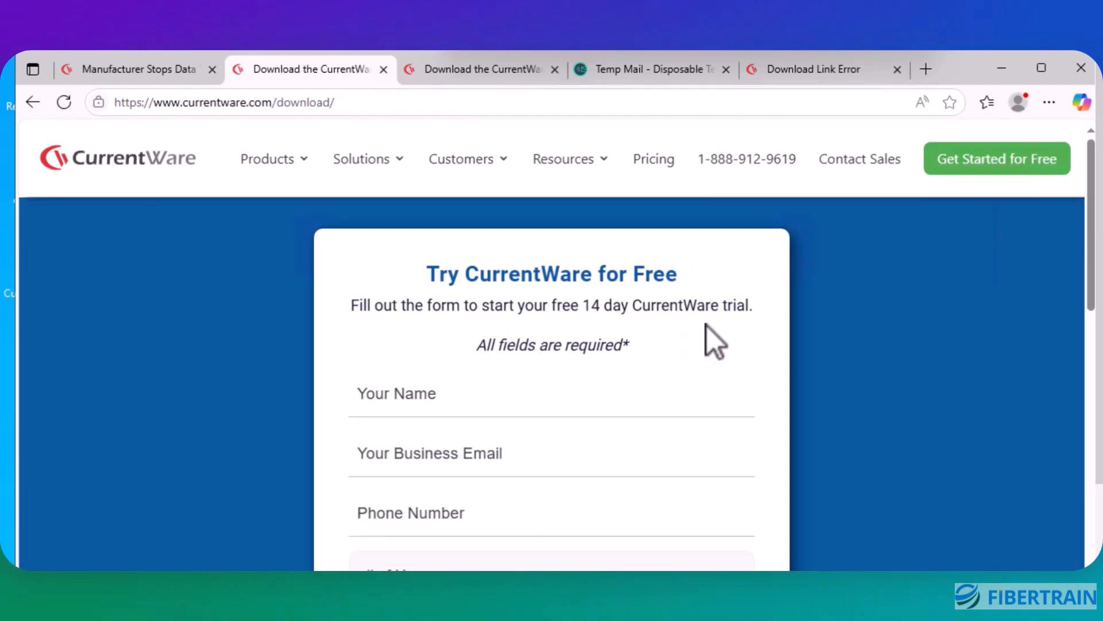
{"action": "scroll", "coordinate": [706, 324], "scroll_direction": "down", "scroll_amount": 2}
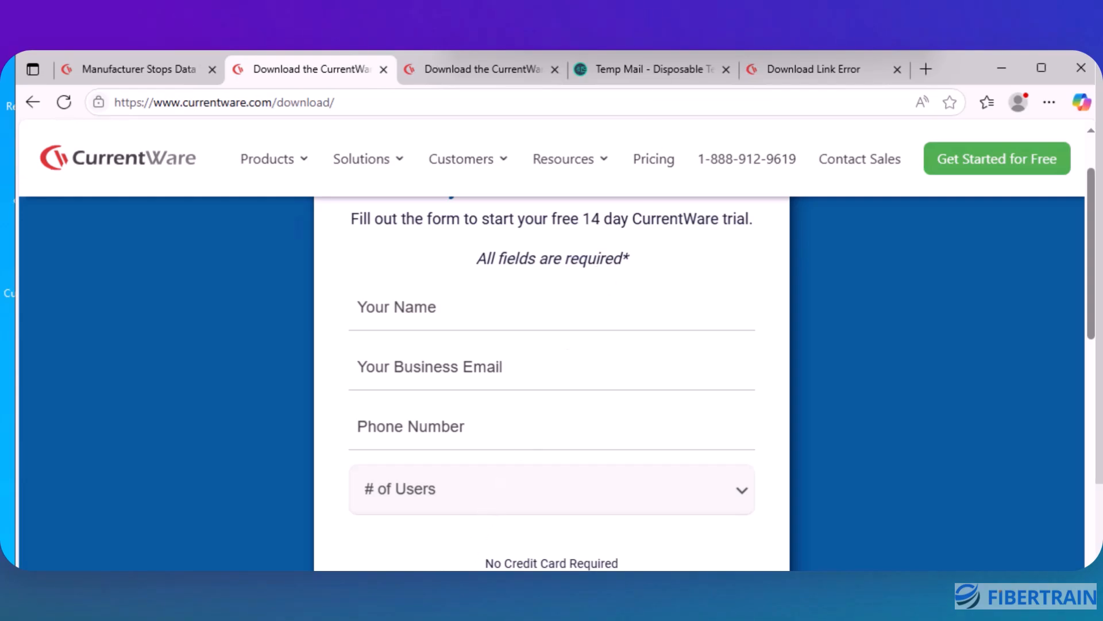
Step: Open the CurrentWare welcome email in the temporary mailbox inbox
{"action": "left_click", "coordinate": [666, 77]}
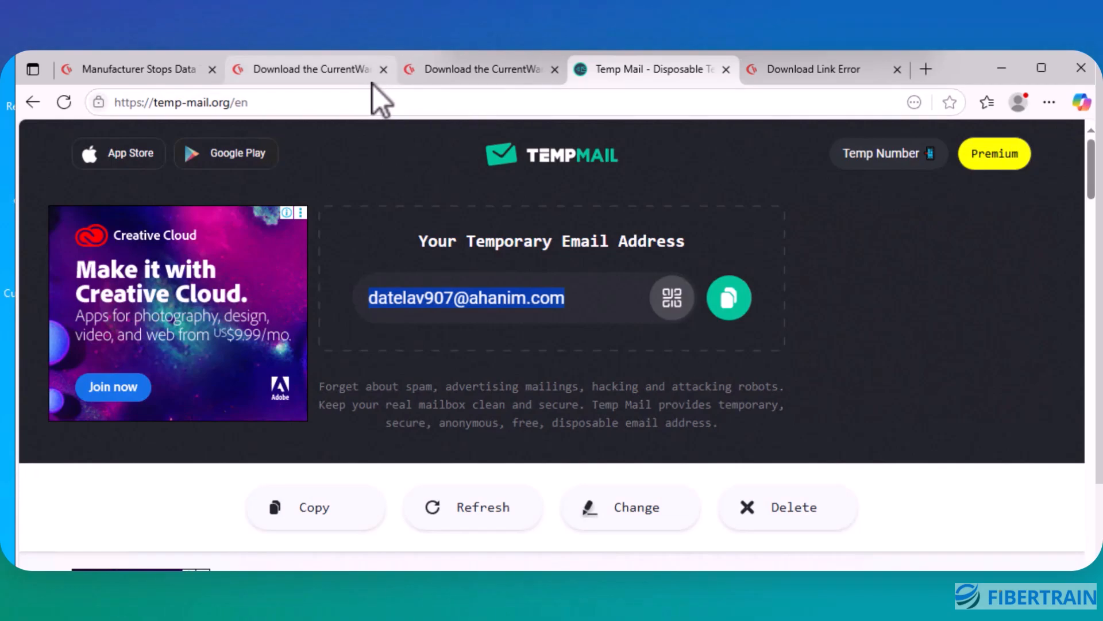
{"action": "left_click", "coordinate": [328, 78]}
{"action": "mouse_move", "coordinate": [396, 172]}
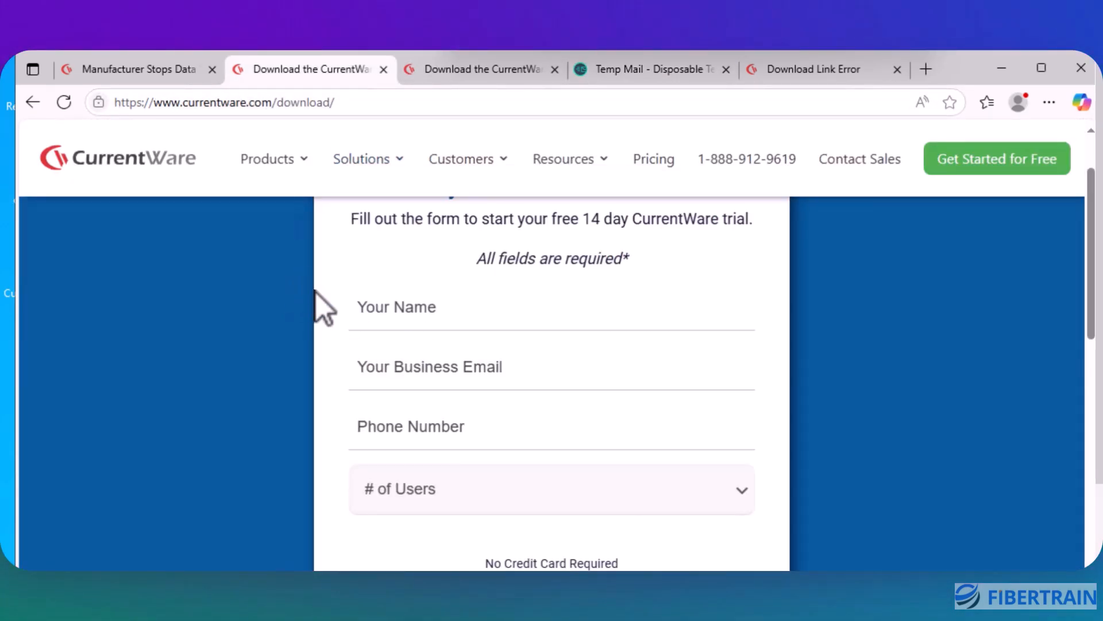
{"action": "left_click", "coordinate": [616, 70]}
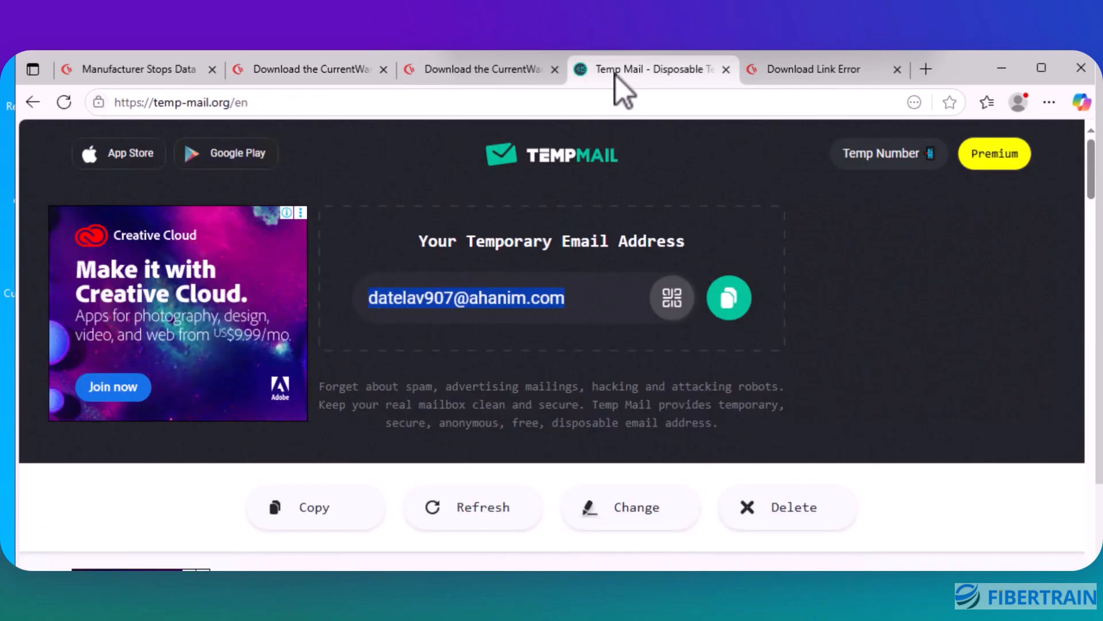
{"action": "scroll", "coordinate": [890, 309], "scroll_direction": "down", "scroll_amount": 5}
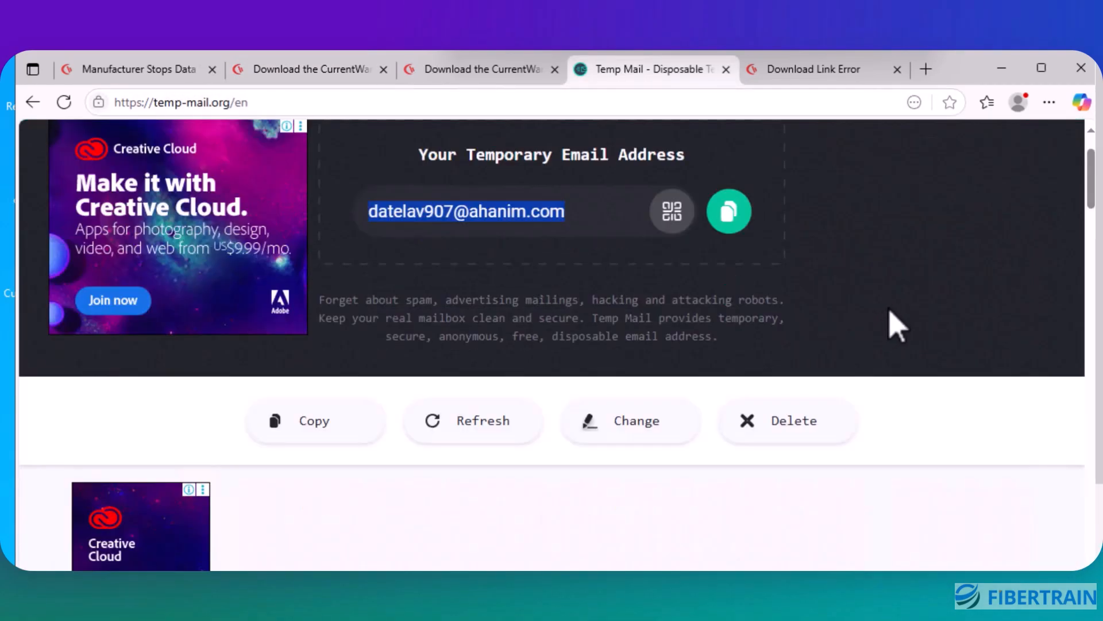
{"action": "scroll", "coordinate": [890, 309], "scroll_direction": "down", "scroll_amount": 3}
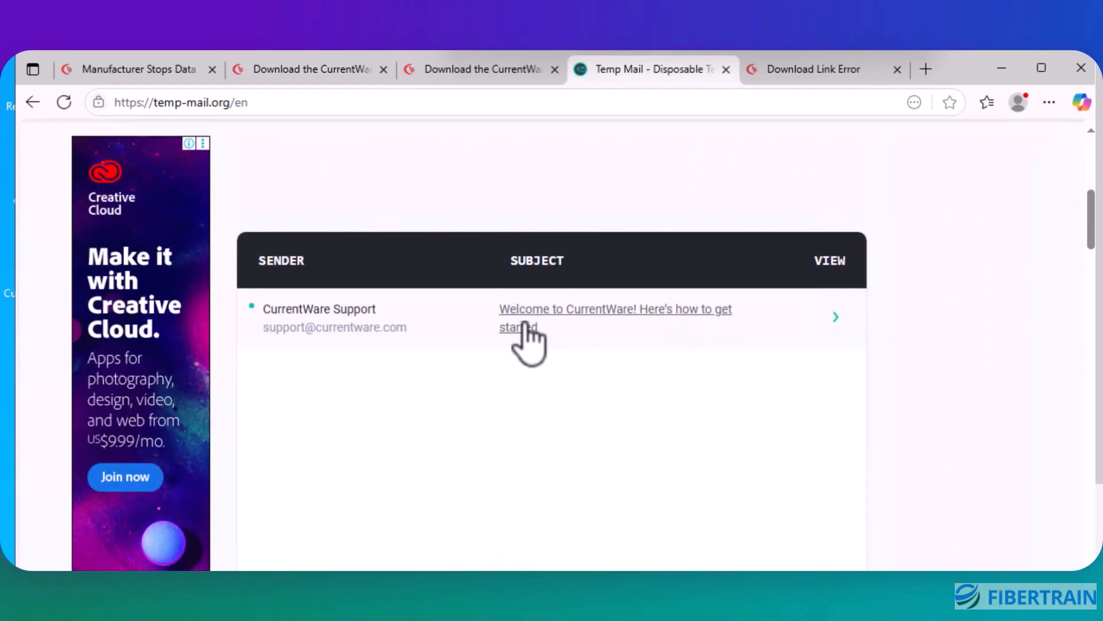
{"action": "left_click", "coordinate": [543, 316]}
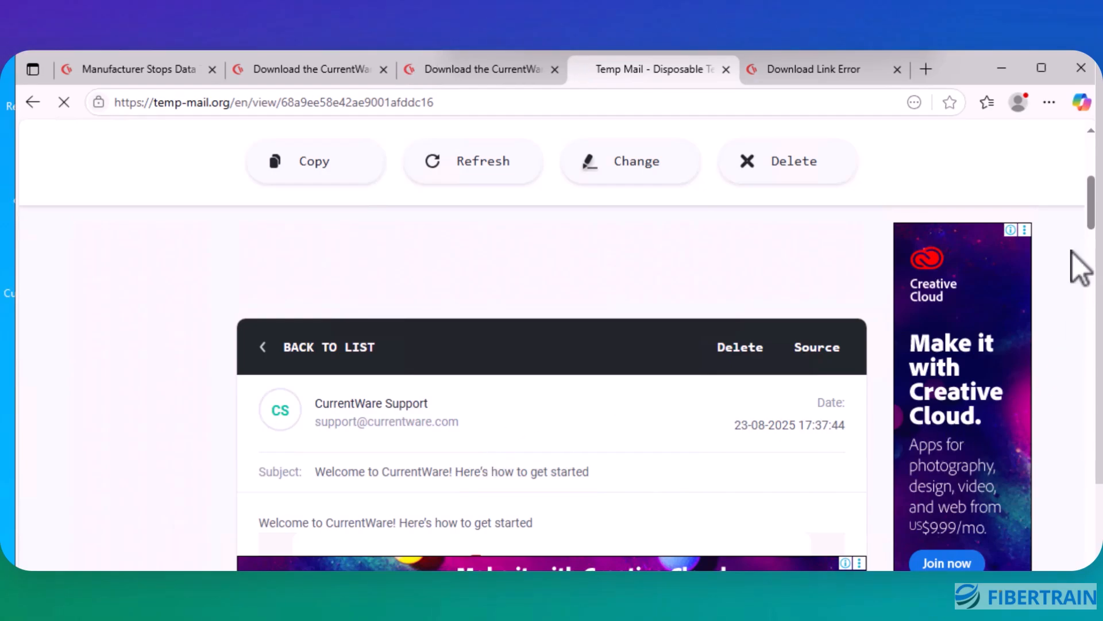
Step: Read through the welcome email's trial setup instructions and switch to the download link tab
{"action": "scroll", "coordinate": [1074, 253], "scroll_direction": "down", "scroll_amount": 6}
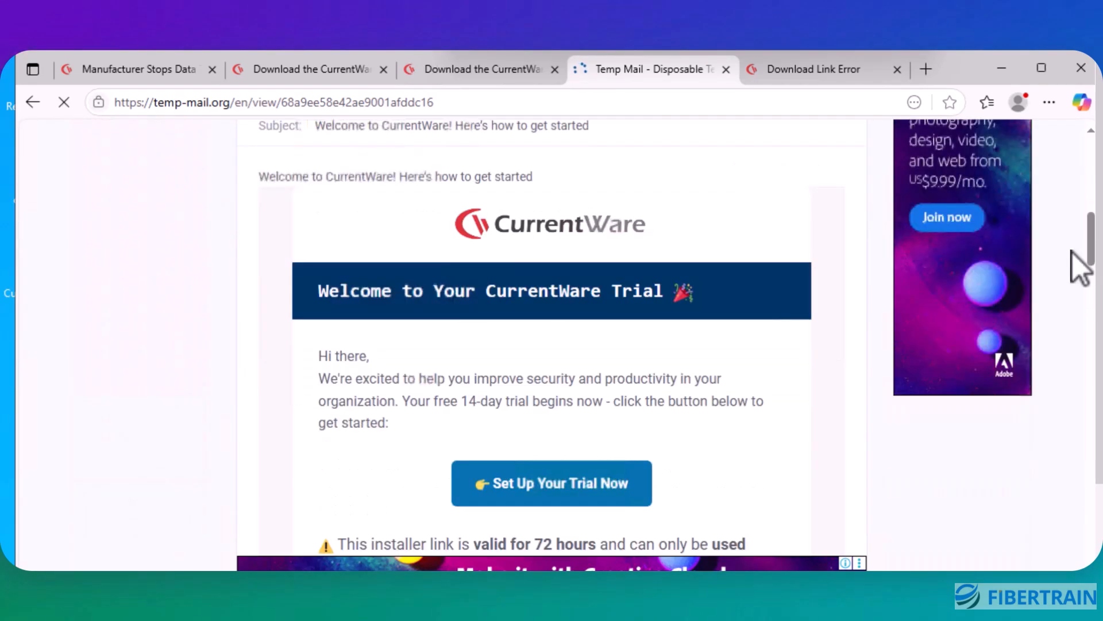
{"action": "scroll", "coordinate": [1074, 253], "scroll_direction": "down", "scroll_amount": 3}
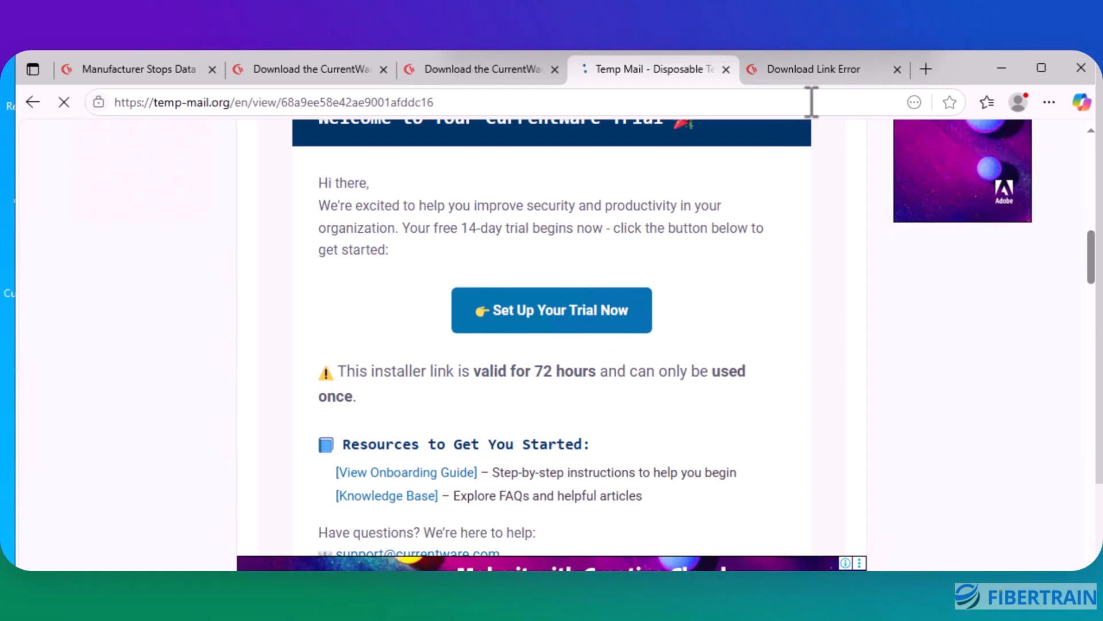
{"action": "left_click", "coordinate": [823, 77]}
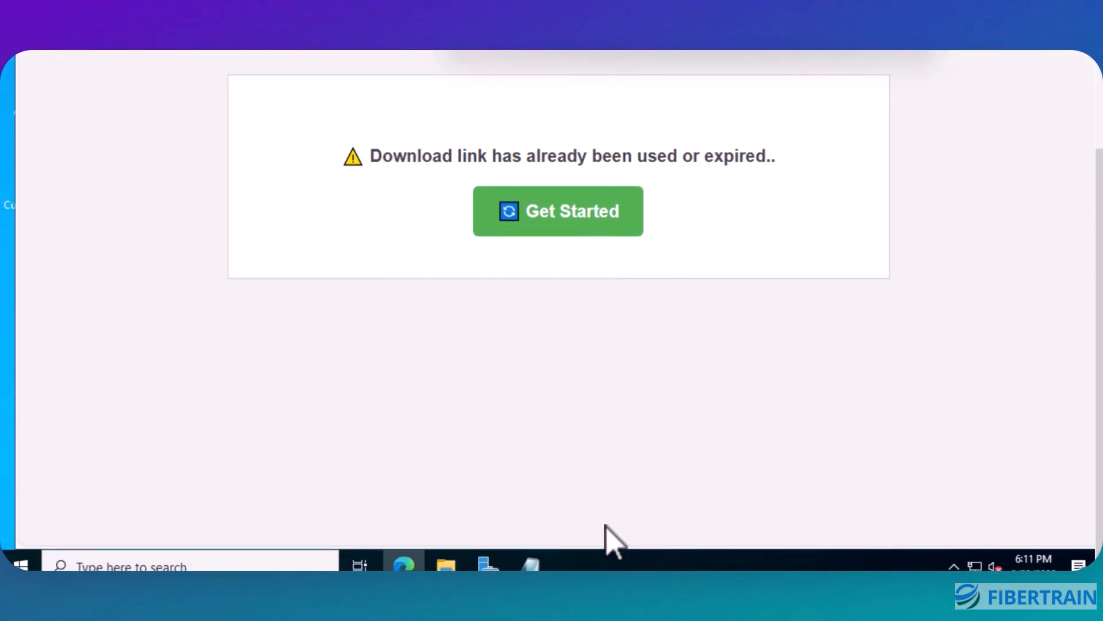
Step: Open the extracted CurrentWare (1) folder inside Downloads in File Explorer
{"action": "left_click", "coordinate": [446, 566]}
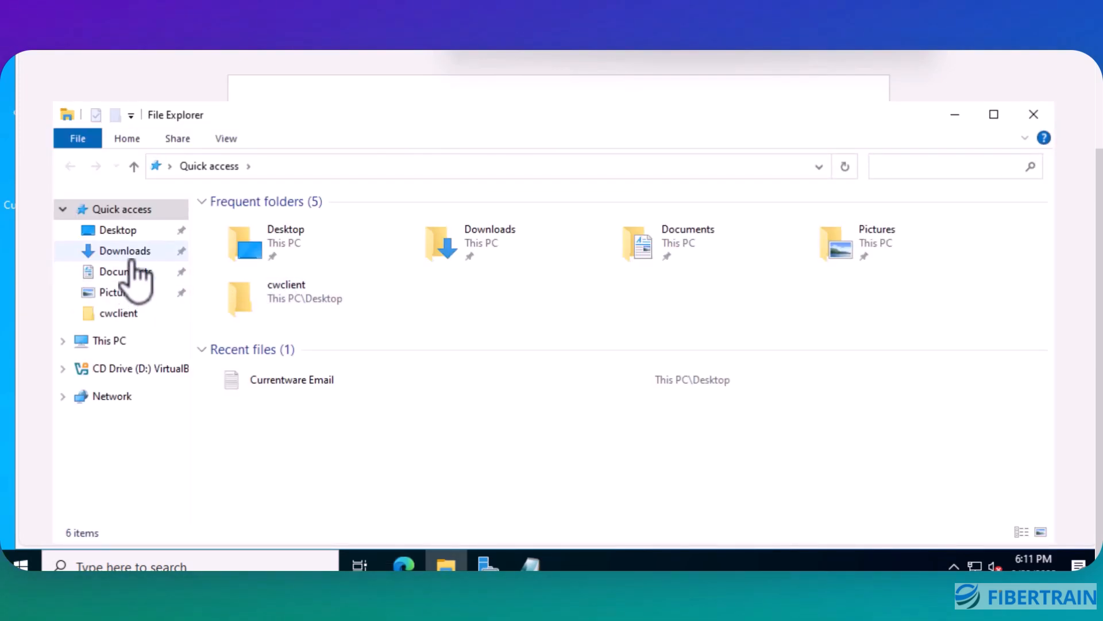
{"action": "left_click", "coordinate": [133, 257]}
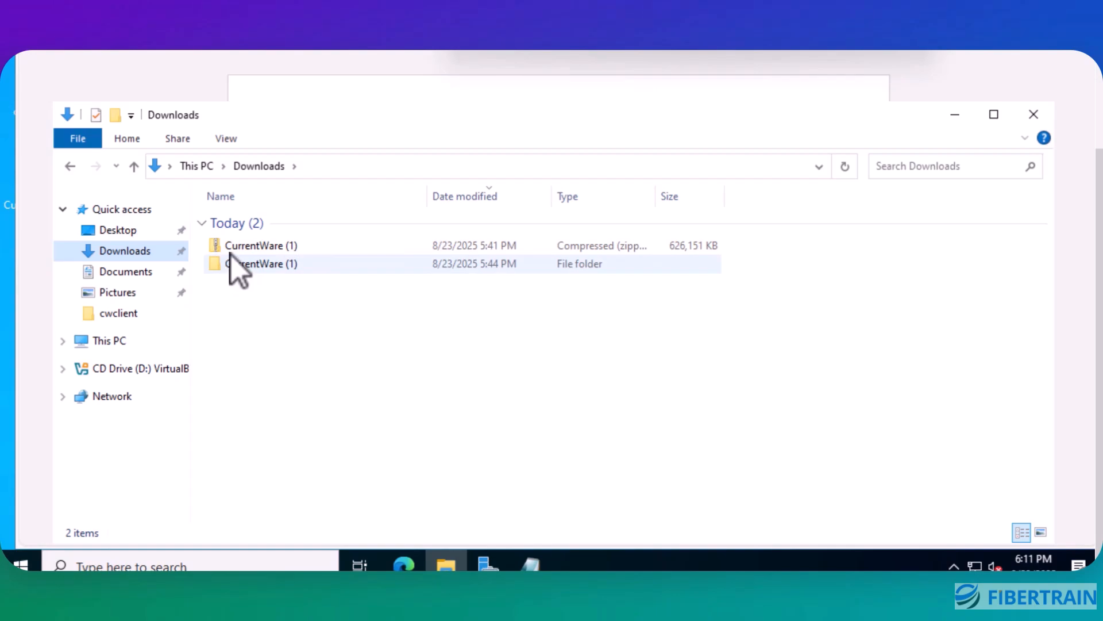
{"action": "right_click", "coordinate": [292, 252]}
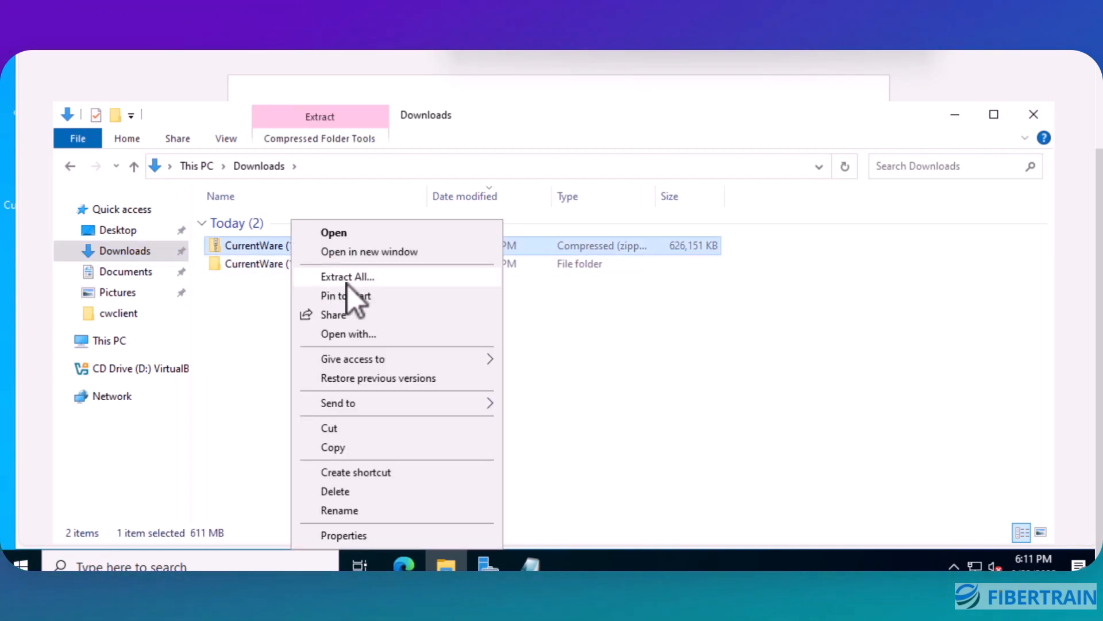
{"action": "left_click", "coordinate": [253, 308]}
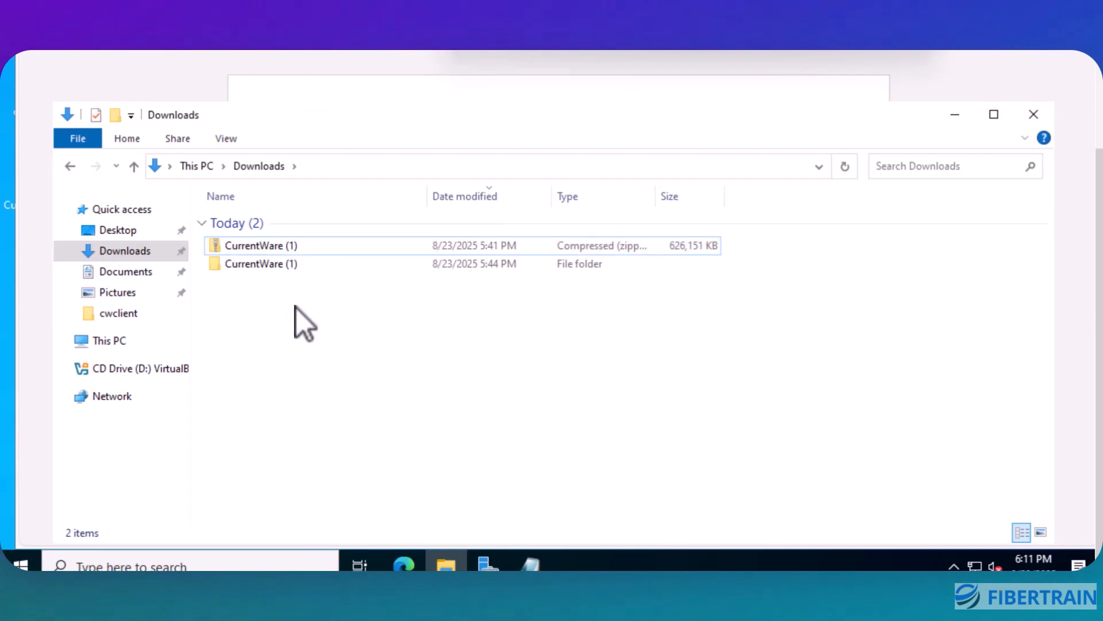
{"action": "double_click", "coordinate": [271, 269]}
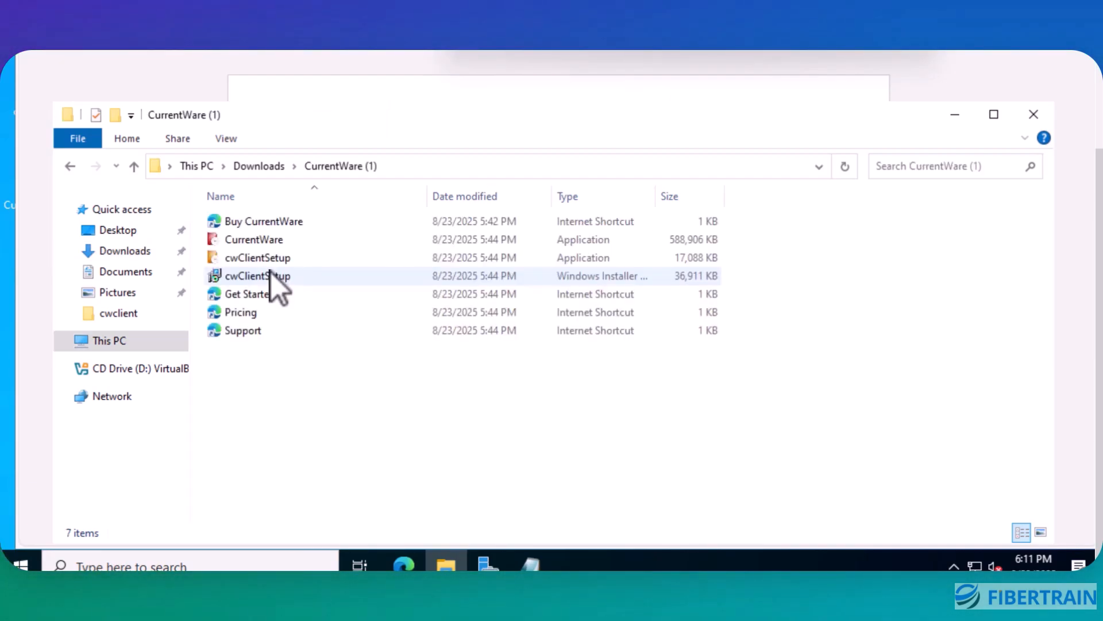
Step: Launch the CurrentWare application installer from the extracted folder
{"action": "left_click", "coordinate": [273, 244]}
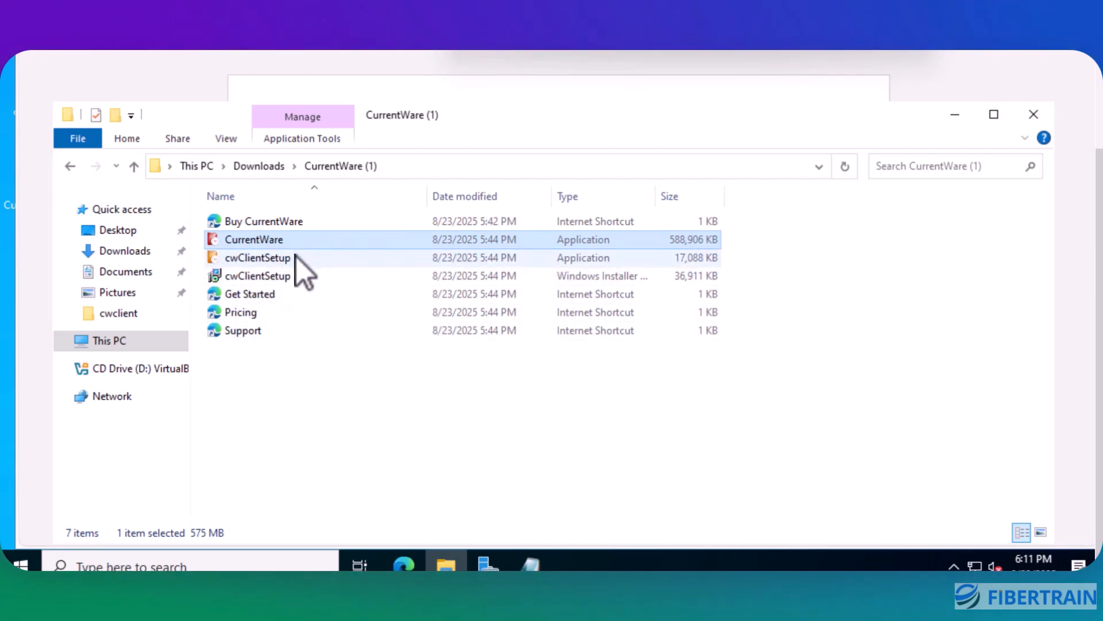
{"action": "left_click", "coordinate": [267, 261]}
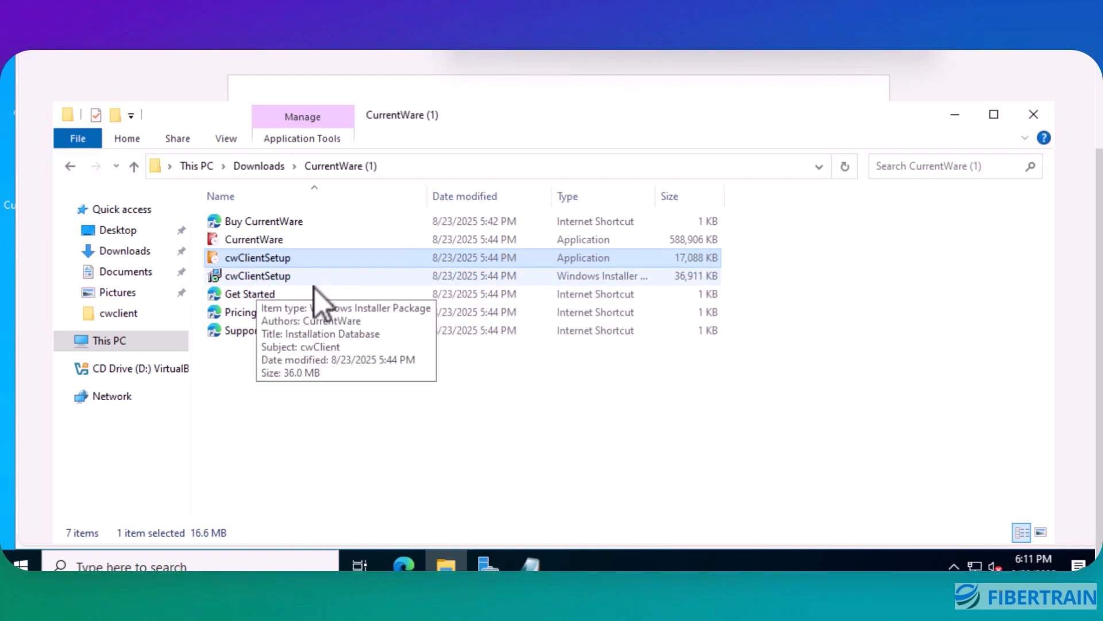
{"action": "left_click", "coordinate": [264, 240]}
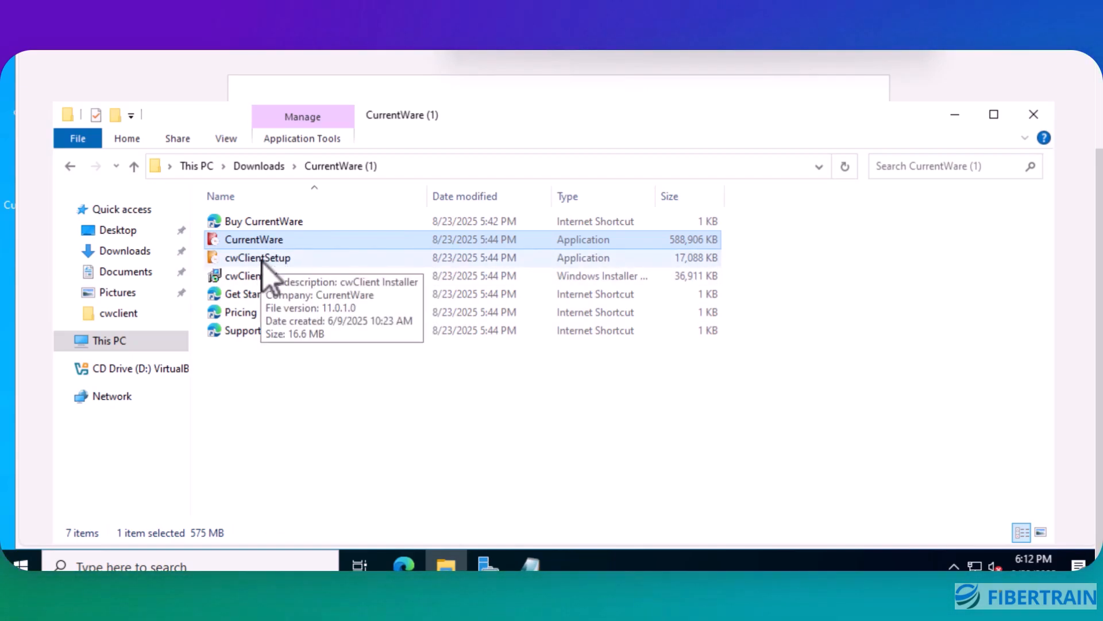
{"action": "left_click", "coordinate": [263, 260]}
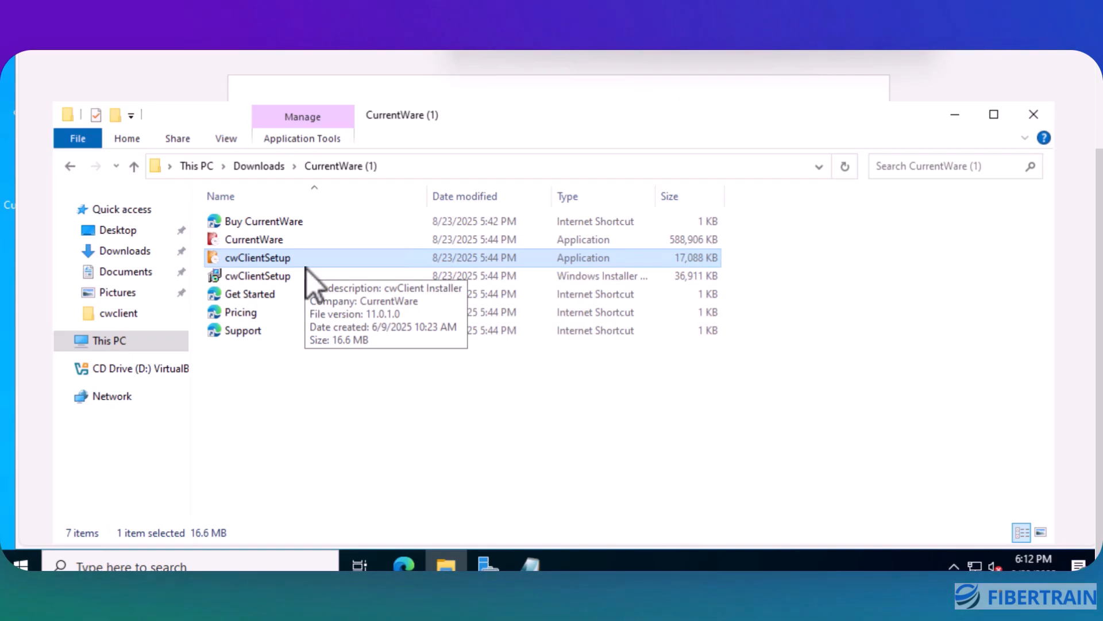
{"action": "double_click", "coordinate": [281, 240]}
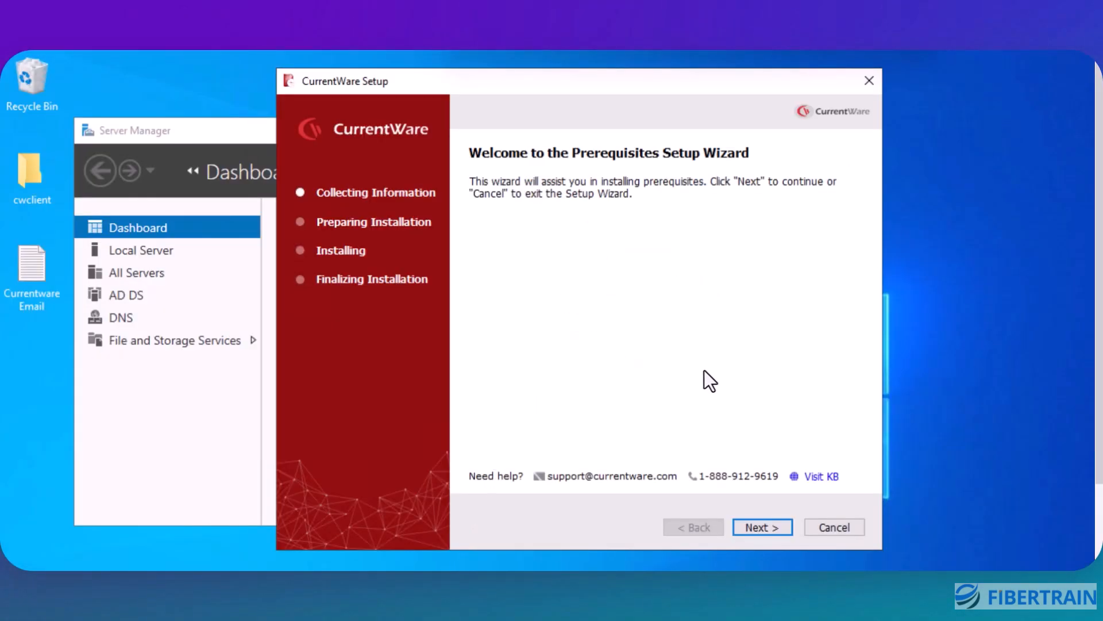
Step: Proceed through the prerequisites wizard with Microsoft SQL Server 2017 Express selected and accept the default extraction directory
{"action": "left_click", "coordinate": [763, 527]}
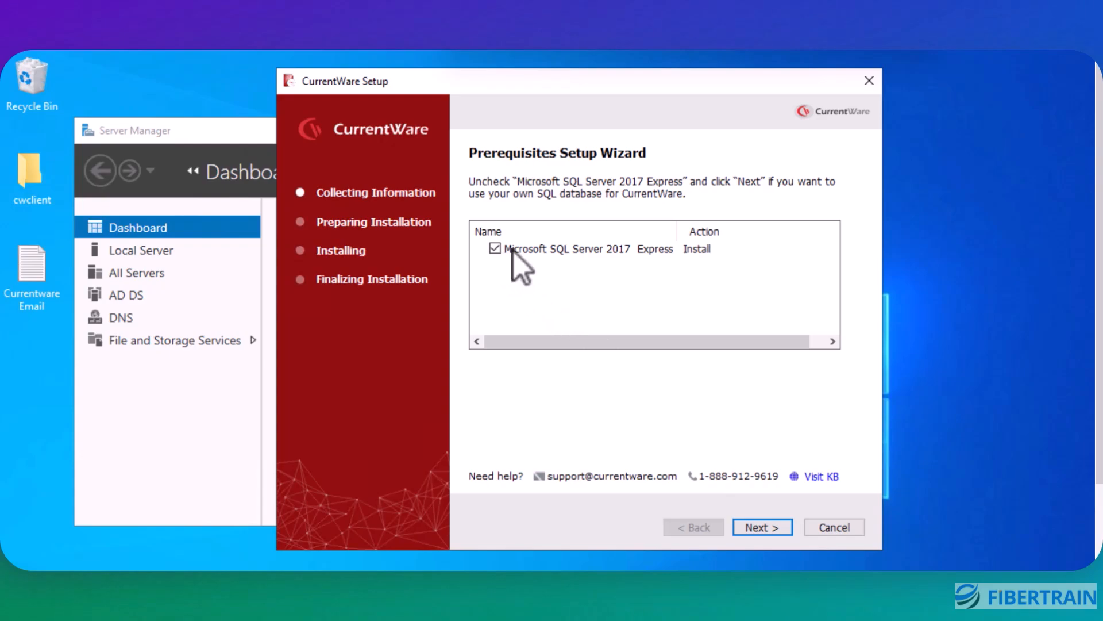
{"action": "left_click", "coordinate": [751, 526]}
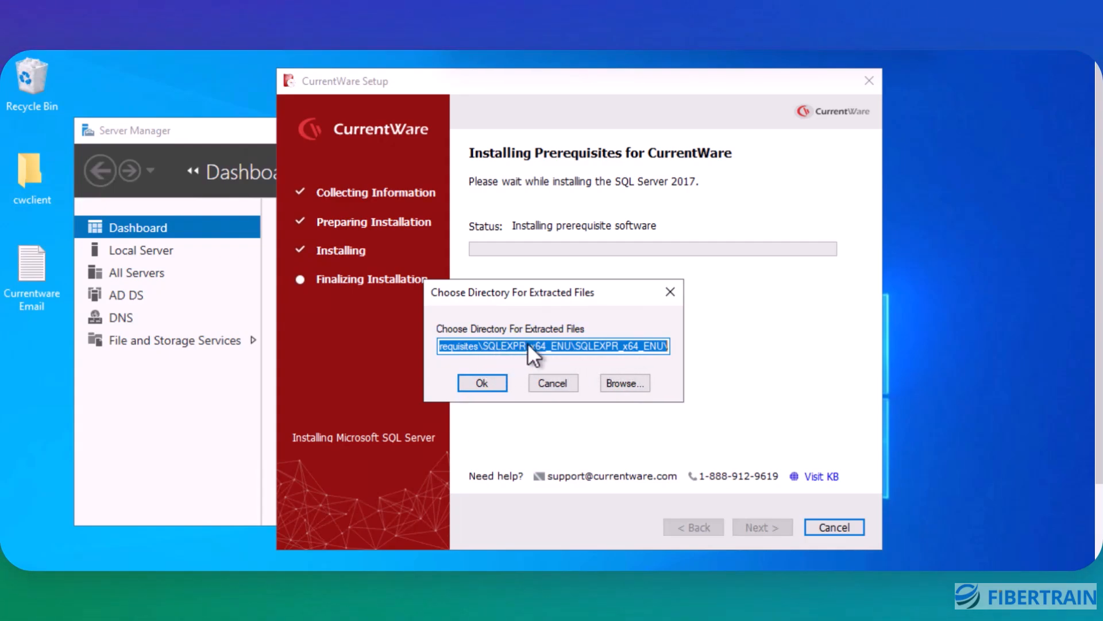
{"action": "left_click", "coordinate": [488, 387]}
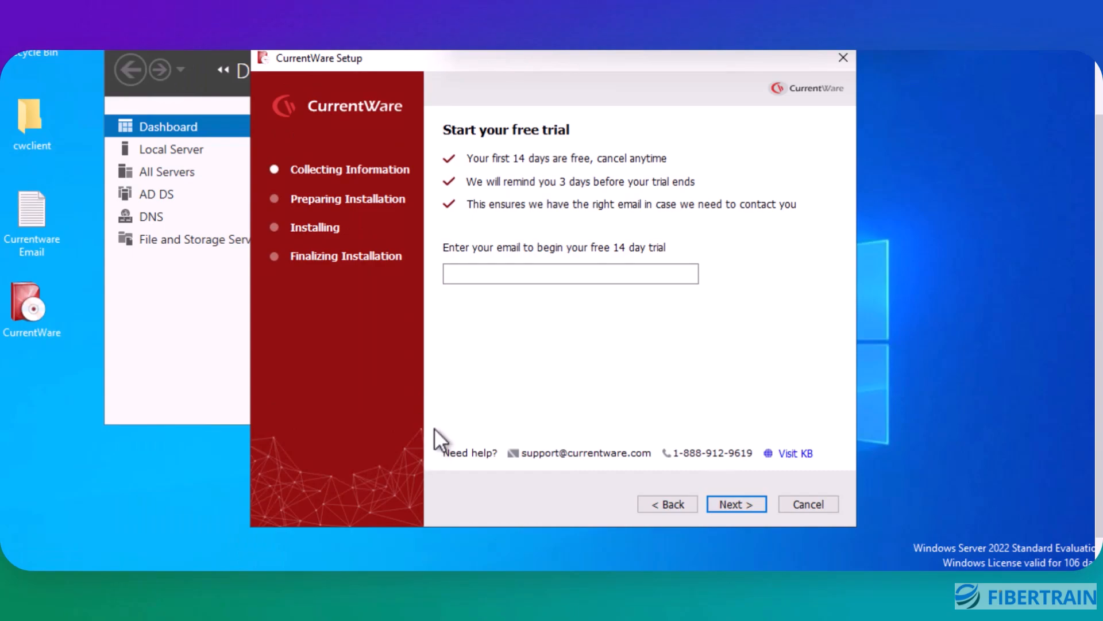
Step: Paste the temporary email address into the free trial email field and continue
{"action": "left_click", "coordinate": [485, 274]}
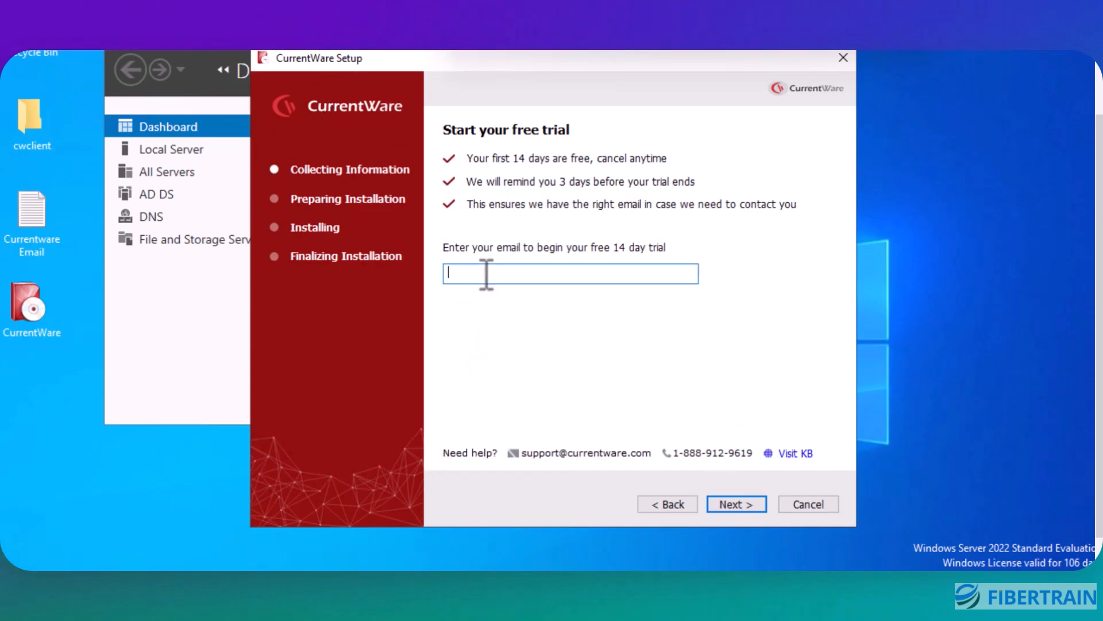
{"action": "key", "text": "ctrl+v"}
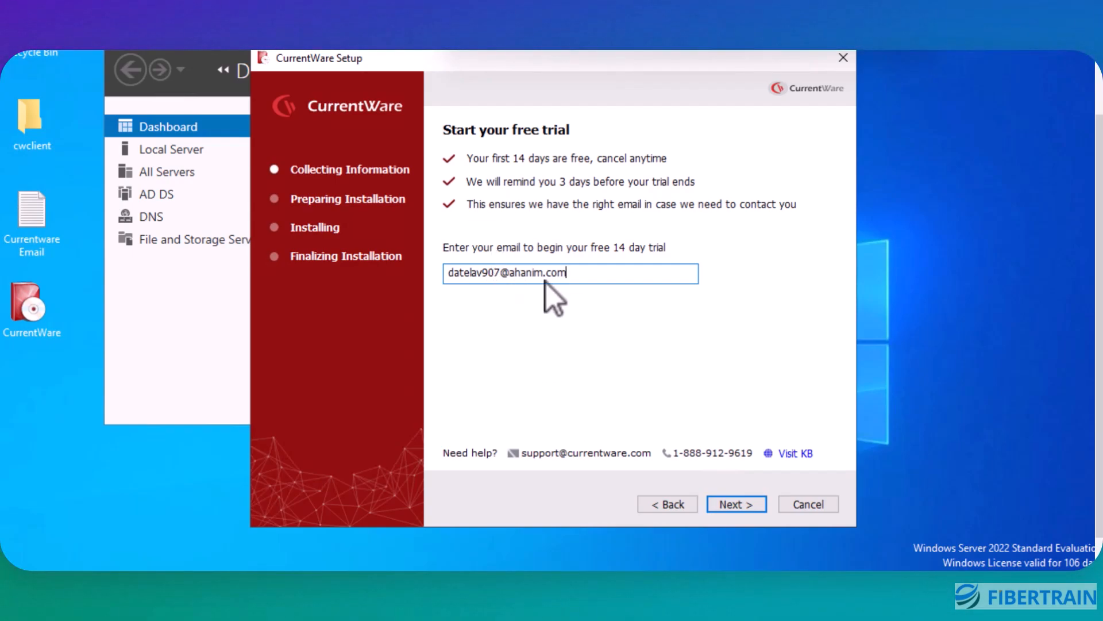
{"action": "left_click", "coordinate": [733, 509]}
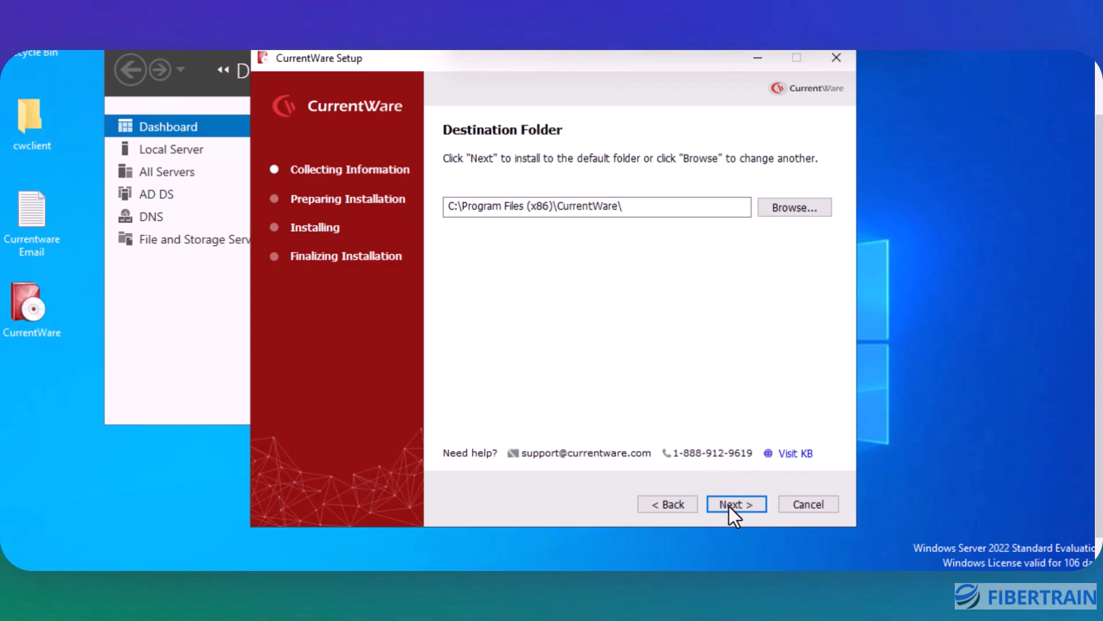
Step: Accept the default destination folder and SQL connection settings, and start the installation
{"action": "left_click", "coordinate": [729, 506]}
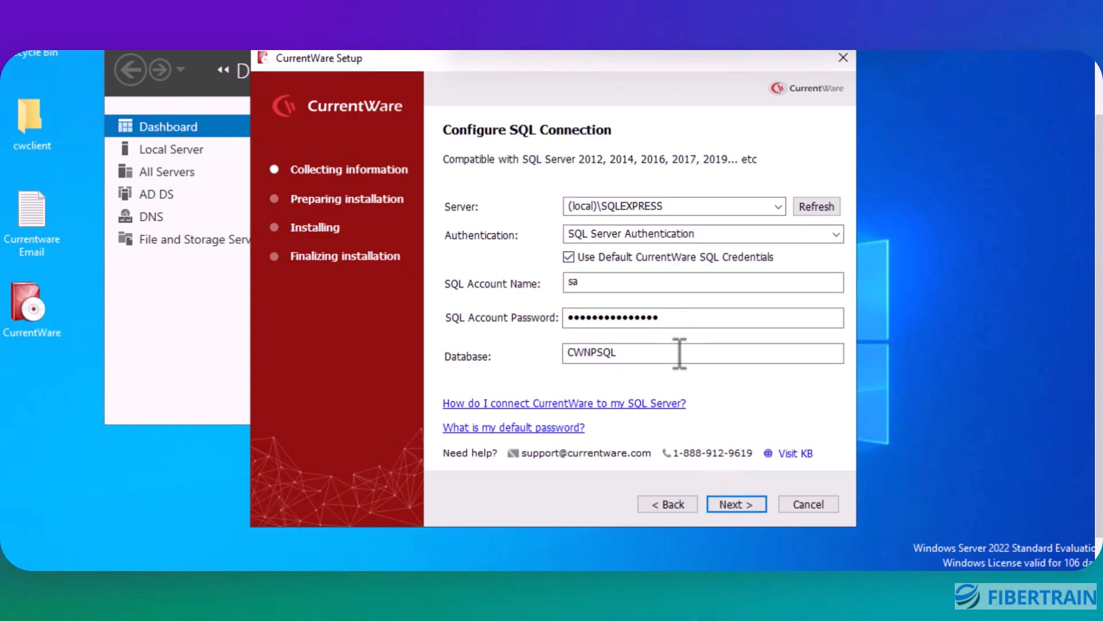
{"action": "left_click", "coordinate": [731, 506]}
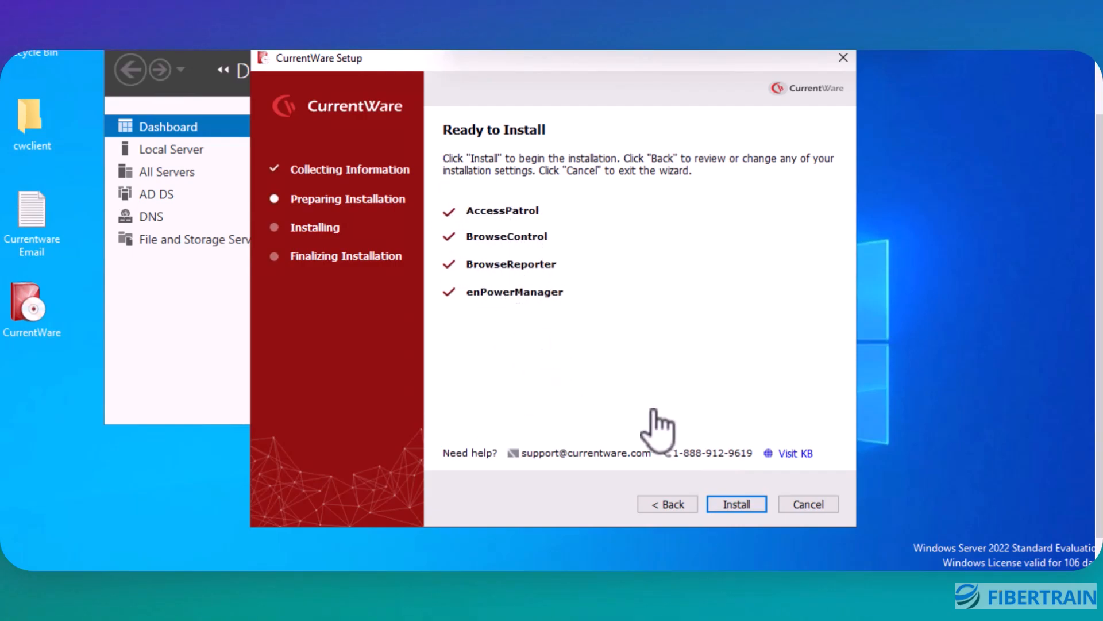
{"action": "left_click", "coordinate": [728, 505]}
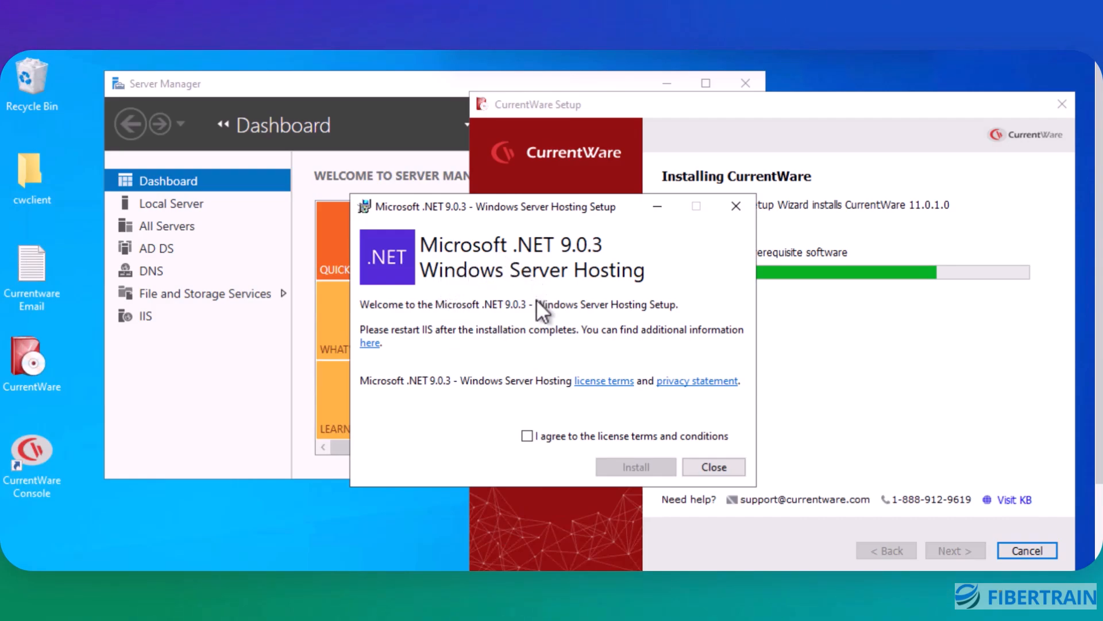
Step: Agree to the license terms and install Microsoft .NET 9.0.3 Windows Server Hosting
{"action": "left_click", "coordinate": [527, 436]}
{"action": "left_click", "coordinate": [635, 466]}
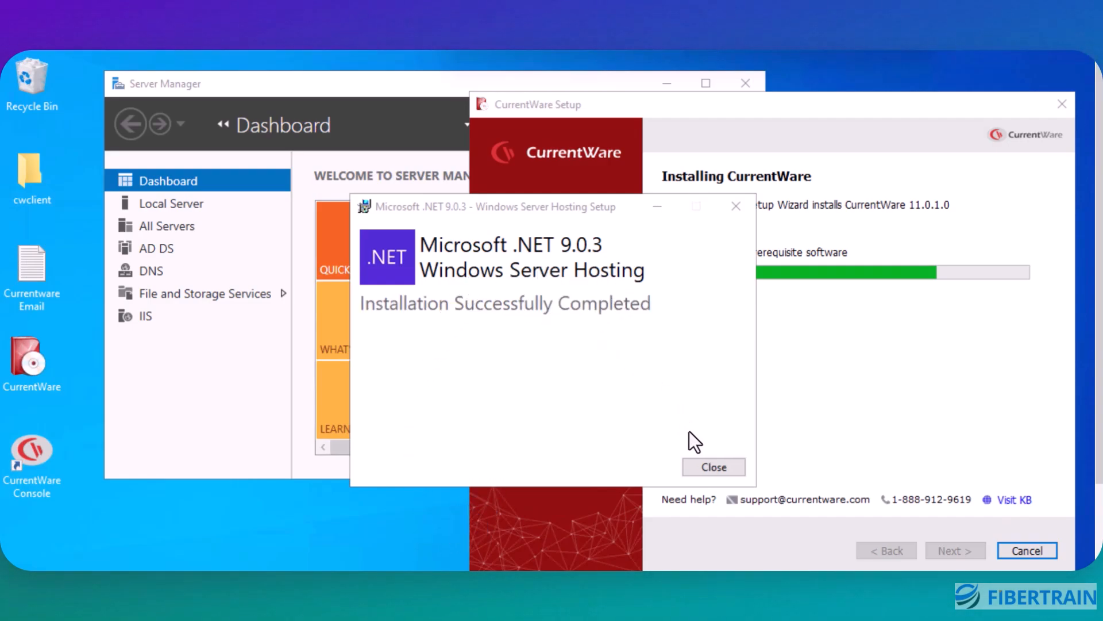
Step: Close the completed .NET 9.0.3 hosting installer and continue to the CurrentWare setup's finalizing stage
{"action": "left_click", "coordinate": [708, 468]}
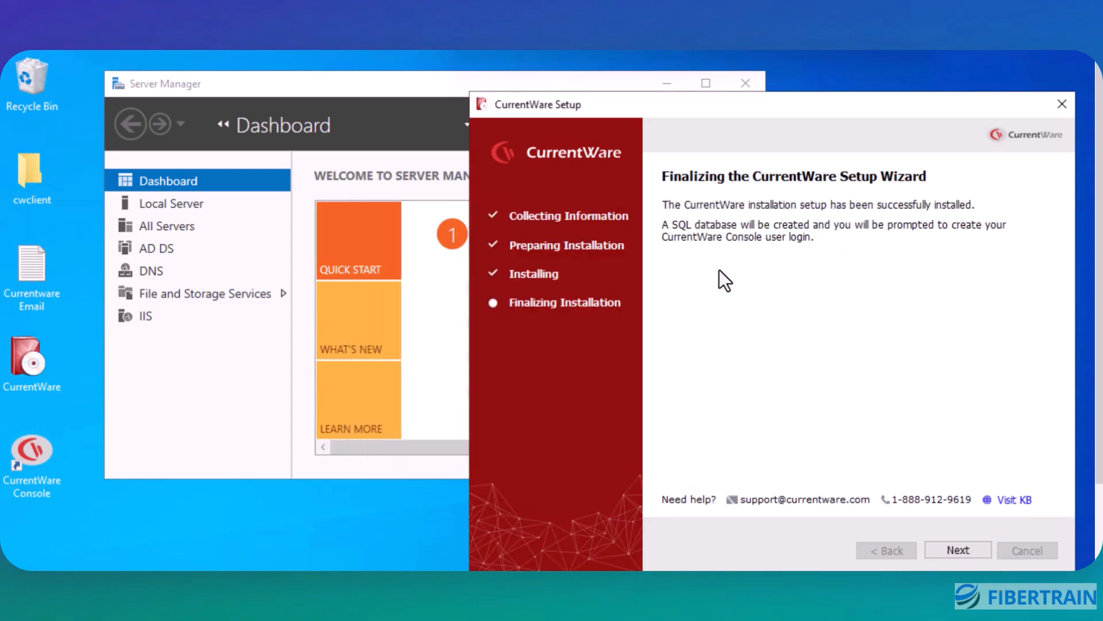
{"action": "left_click_drag", "start_coordinate": [661, 104], "coordinate": [502, 98]}
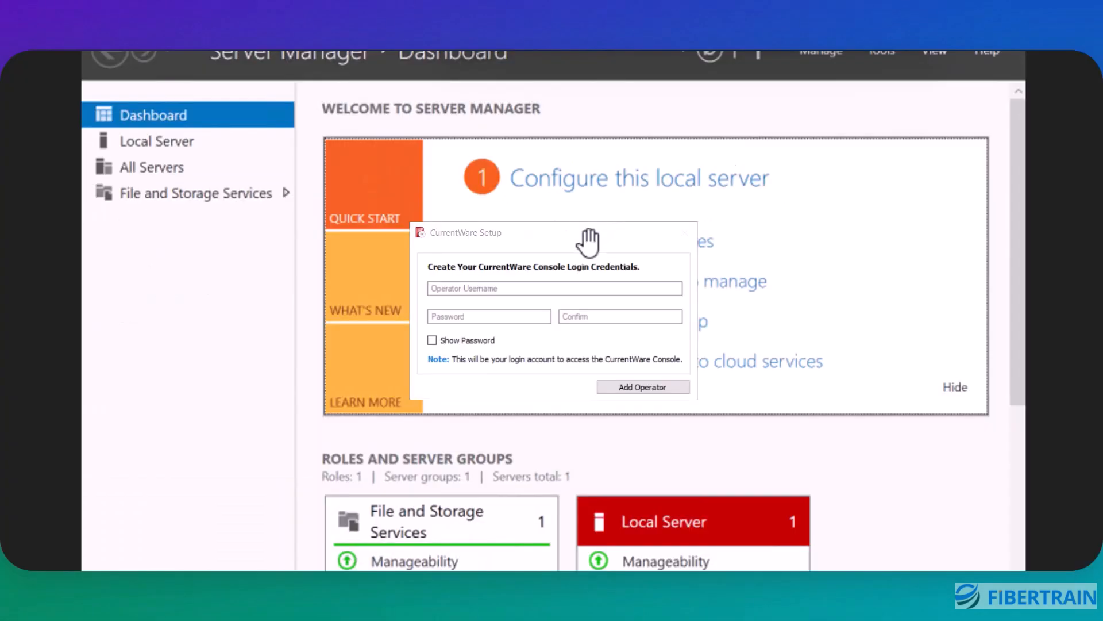
Step: Create the CurrentWare Console operator login with username admin, enter and confirm the account password, and acknowledge the credentials reminder
{"action": "left_click", "coordinate": [461, 288]}
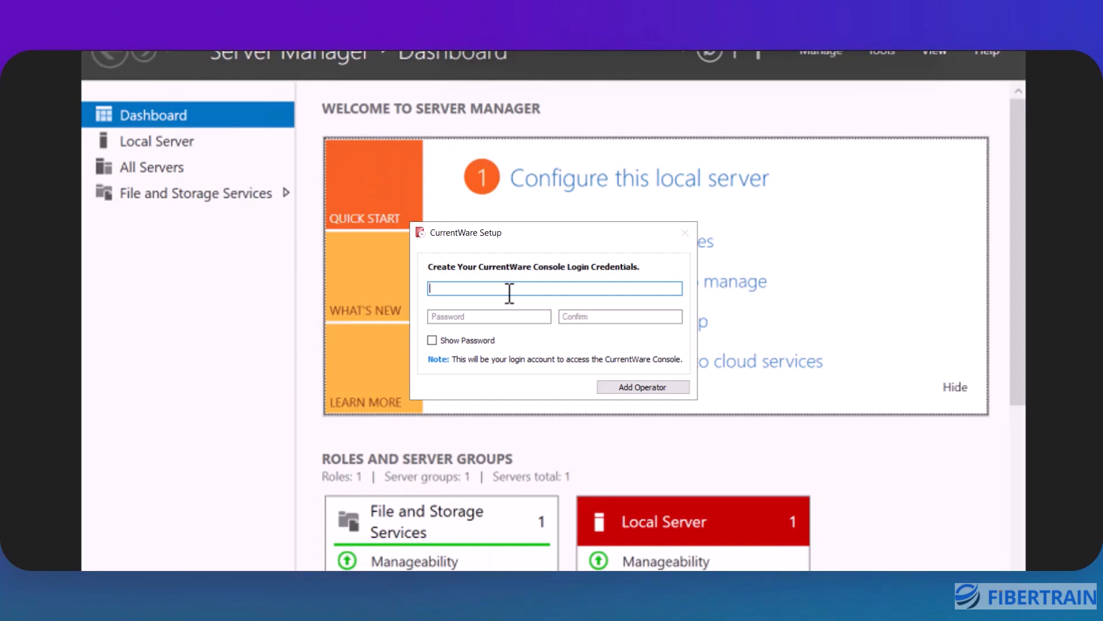
{"action": "type", "text": "admin"}
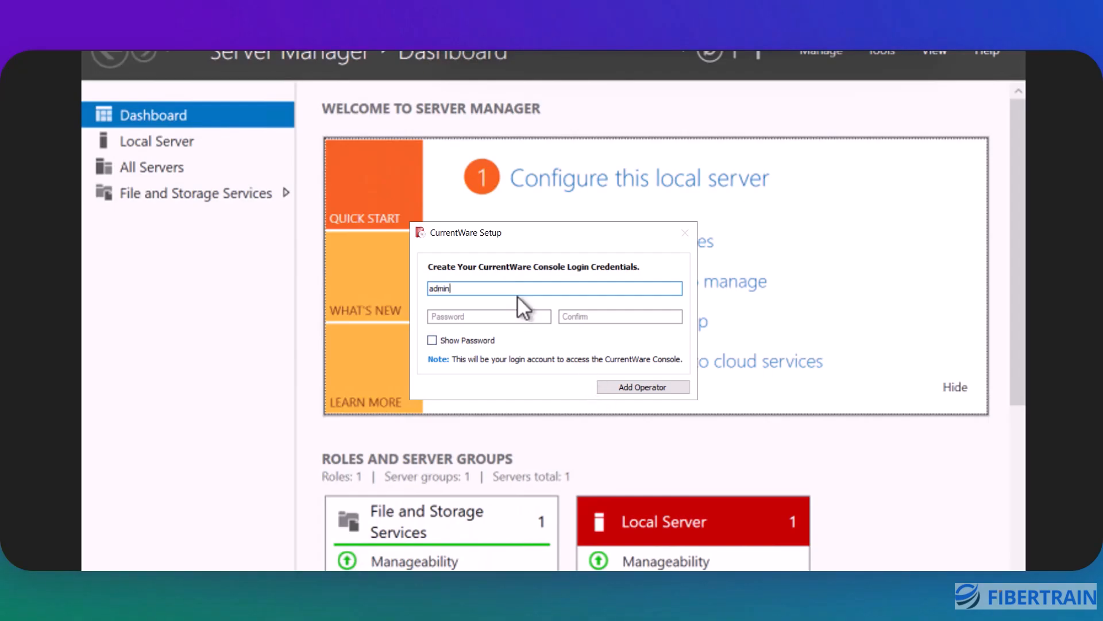
{"action": "left_click", "coordinate": [501, 318]}
{"action": "type", "text": "*******"}
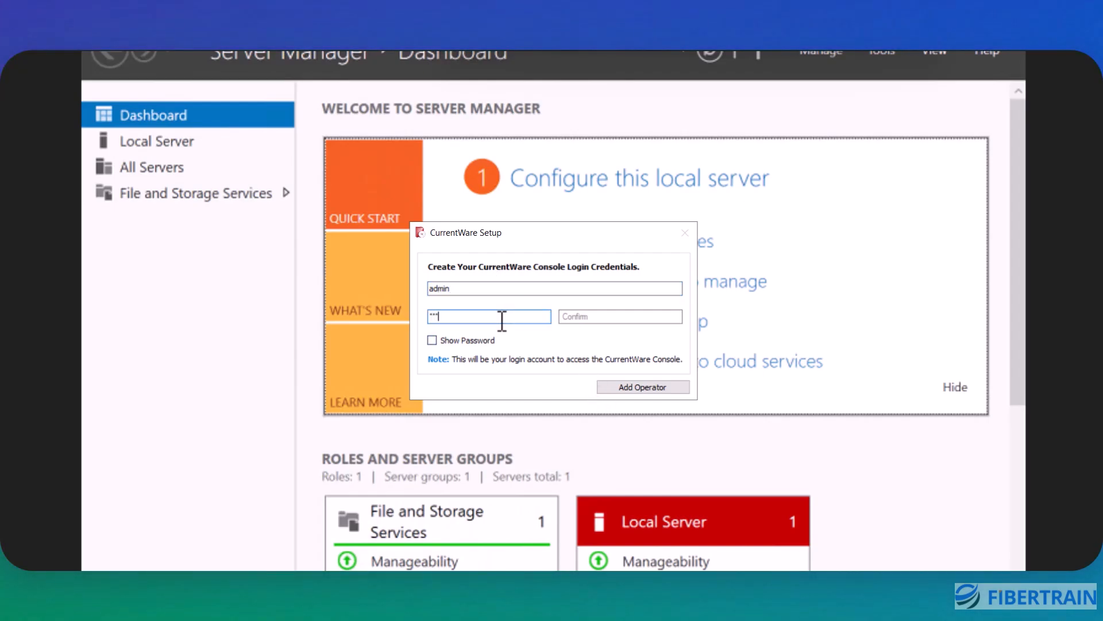
{"action": "left_click", "coordinate": [627, 315]}
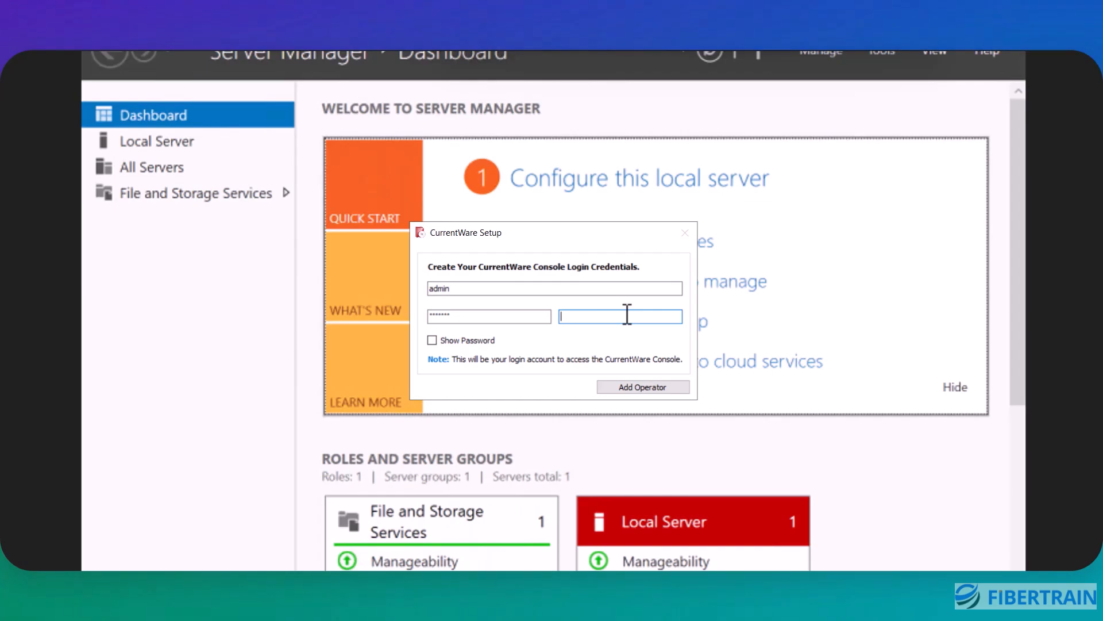
{"action": "type", "text": "•••••••"}
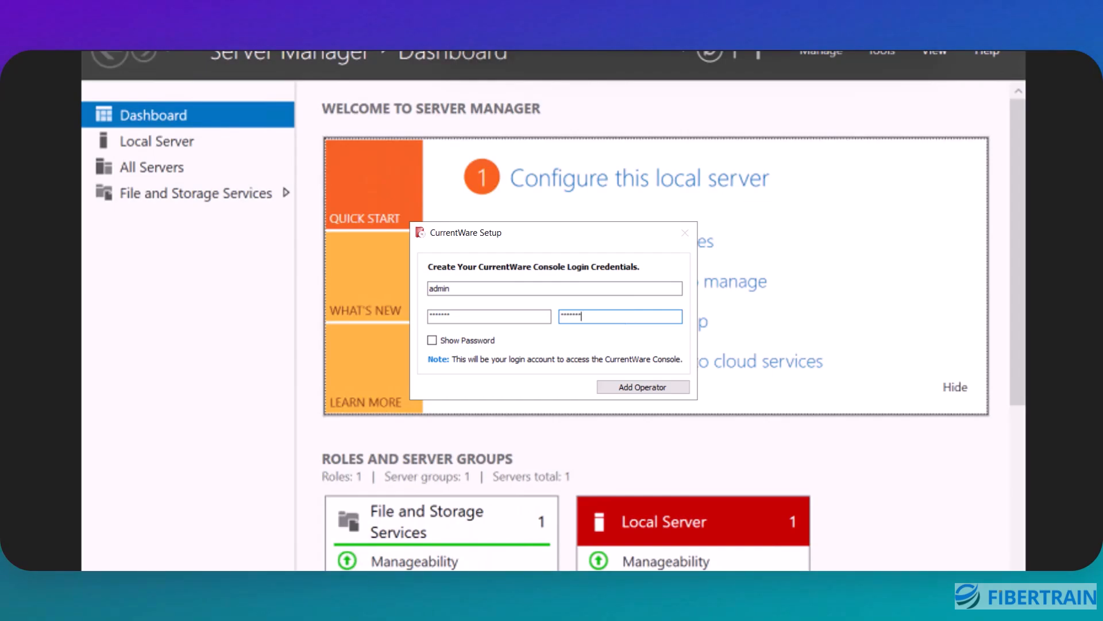
{"action": "left_click", "coordinate": [628, 388]}
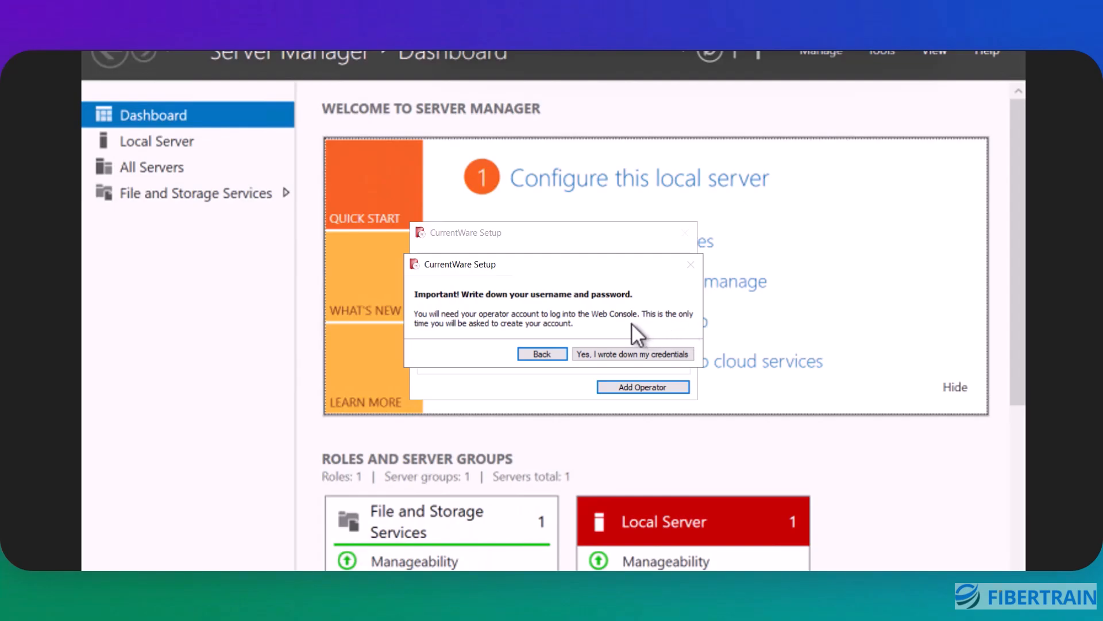
{"action": "left_click", "coordinate": [616, 352]}
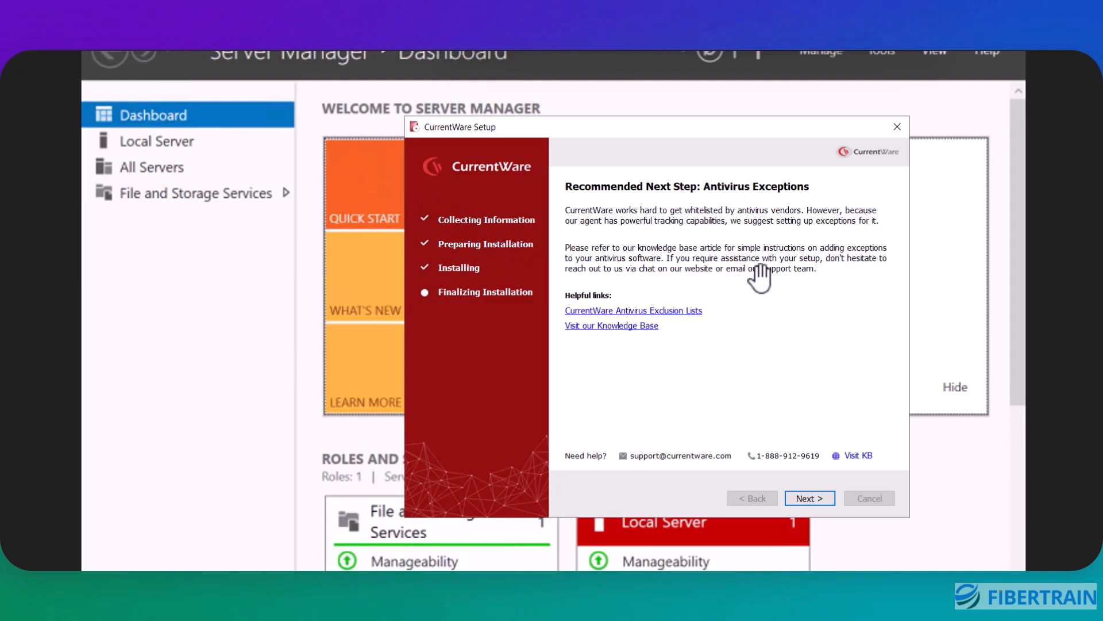
Step: Continue past the antivirus exceptions page, turn off Launch the CurrentWare Console, and finish the setup wizard
{"action": "left_click", "coordinate": [810, 498]}
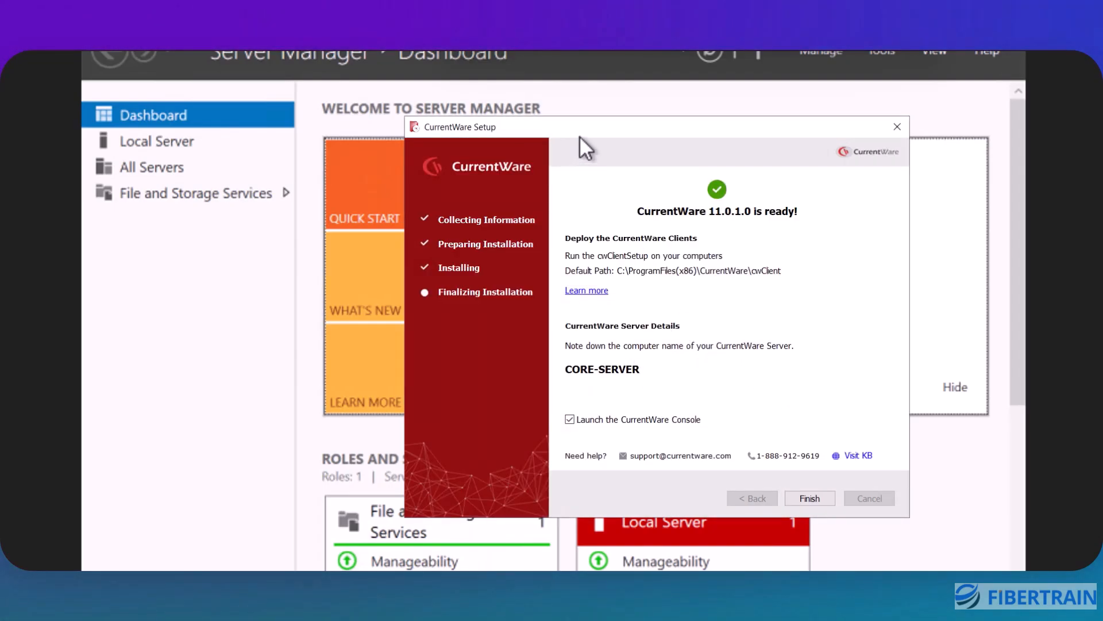
{"action": "left_click_drag", "start_coordinate": [579, 136], "coordinate": [539, 113]}
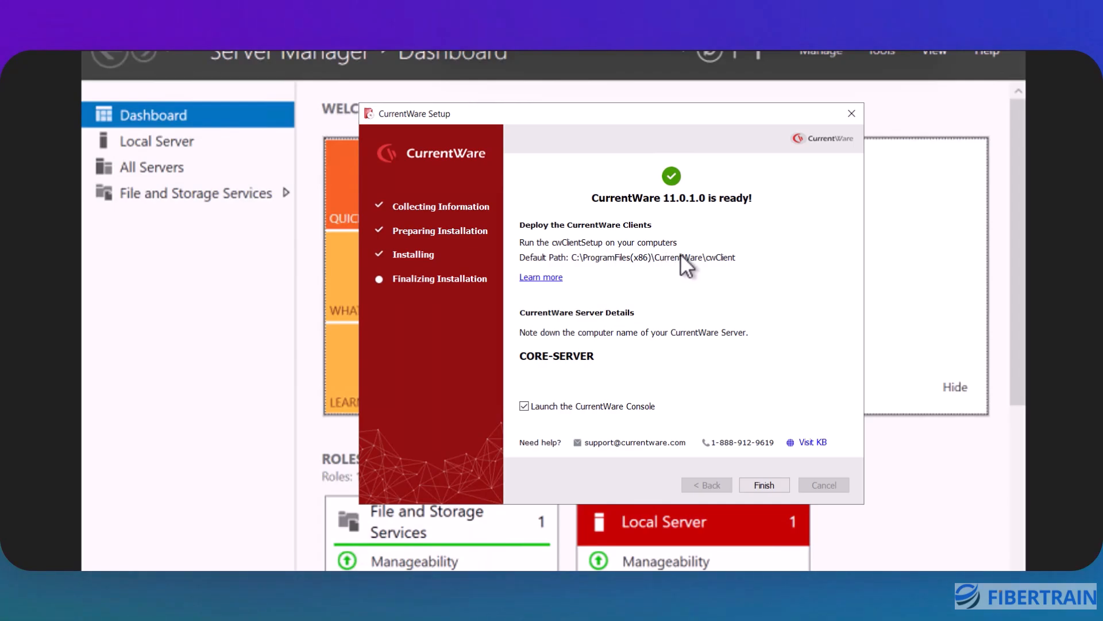
{"action": "left_click_drag", "start_coordinate": [516, 119], "coordinate": [547, 110]}
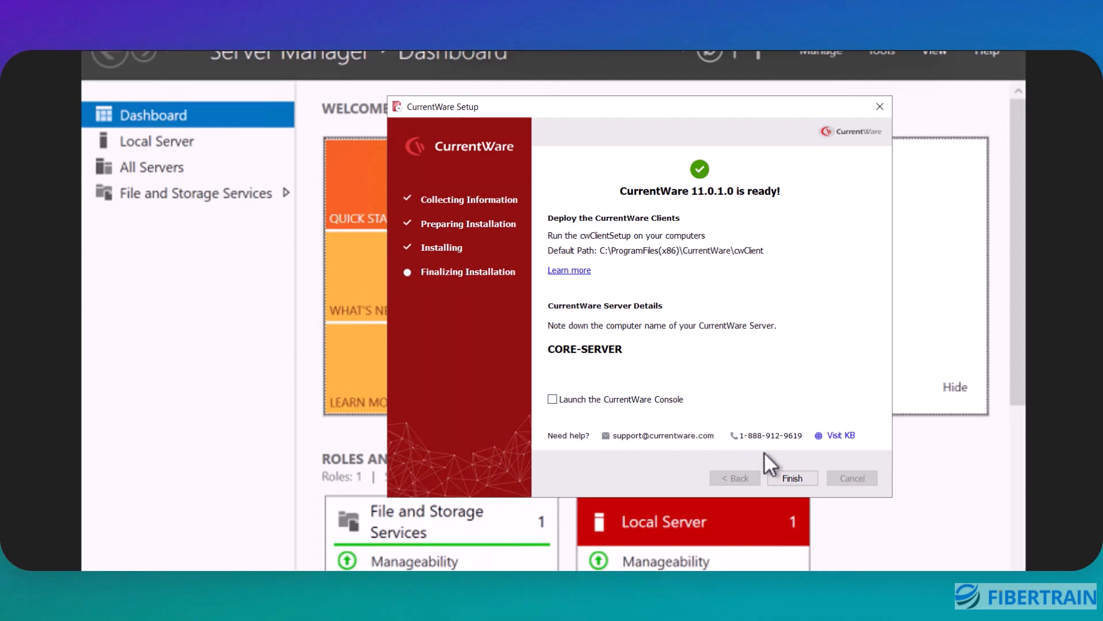
{"action": "left_click", "coordinate": [793, 477]}
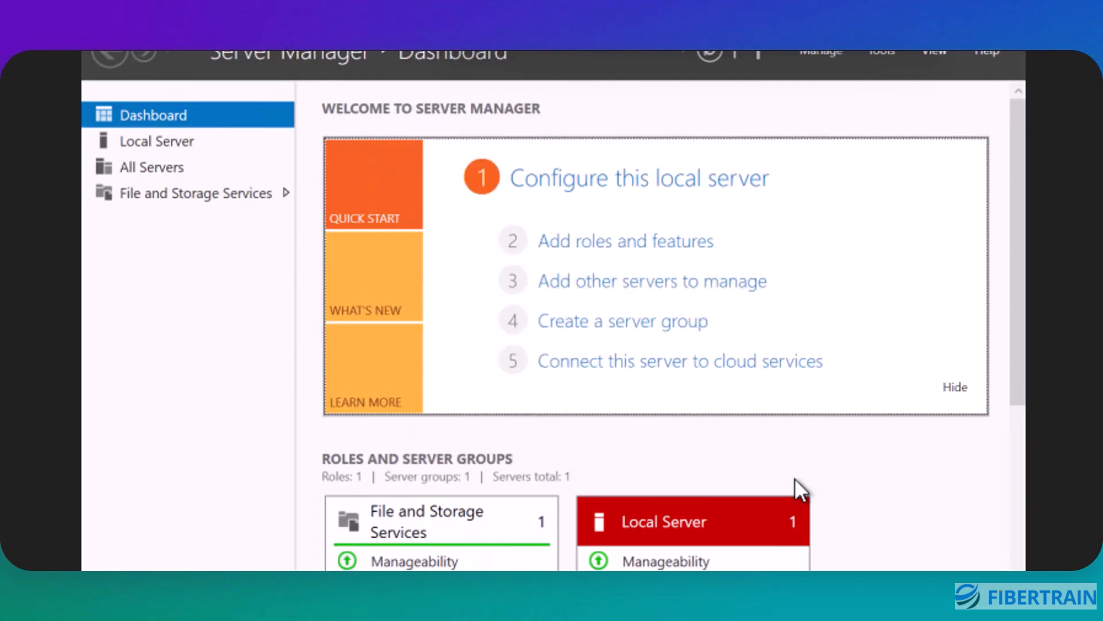